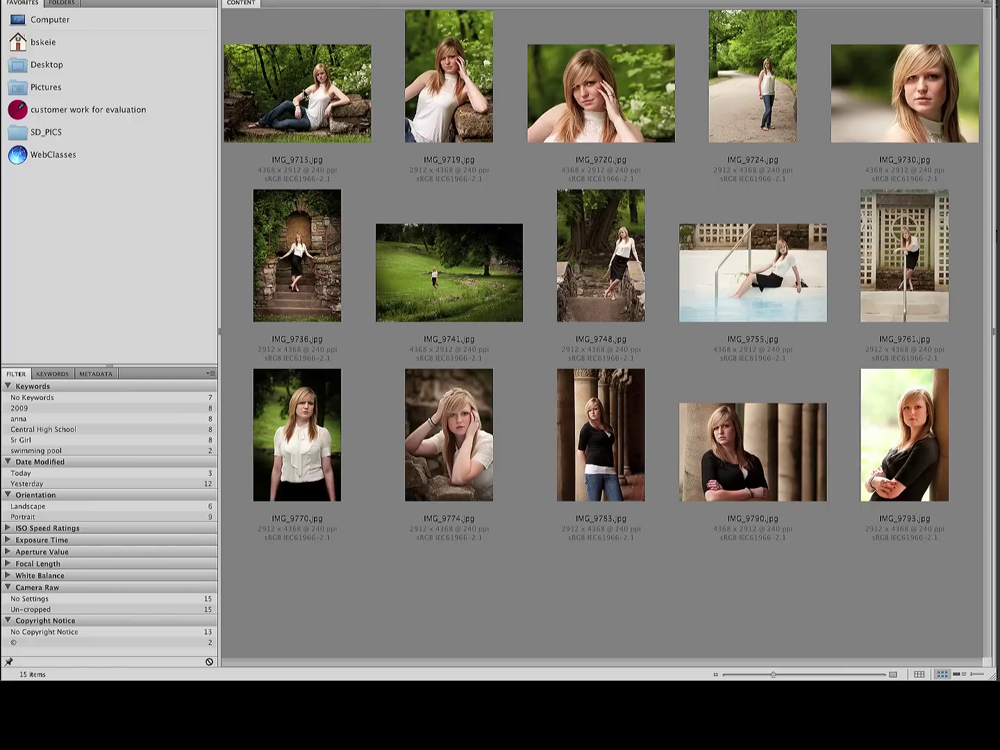
Step: Select the IMG_9715.jpg portrait in Bridge and open it in Camera Raw with Ctrl+R
left_click(310, 107)
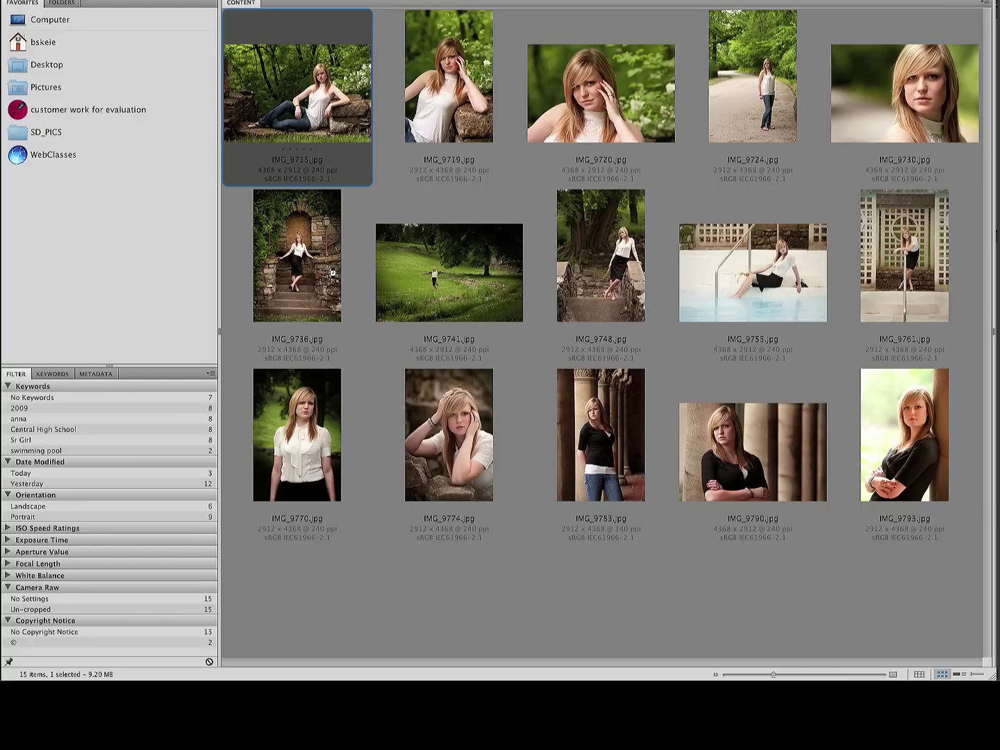
key("ctrl+r")
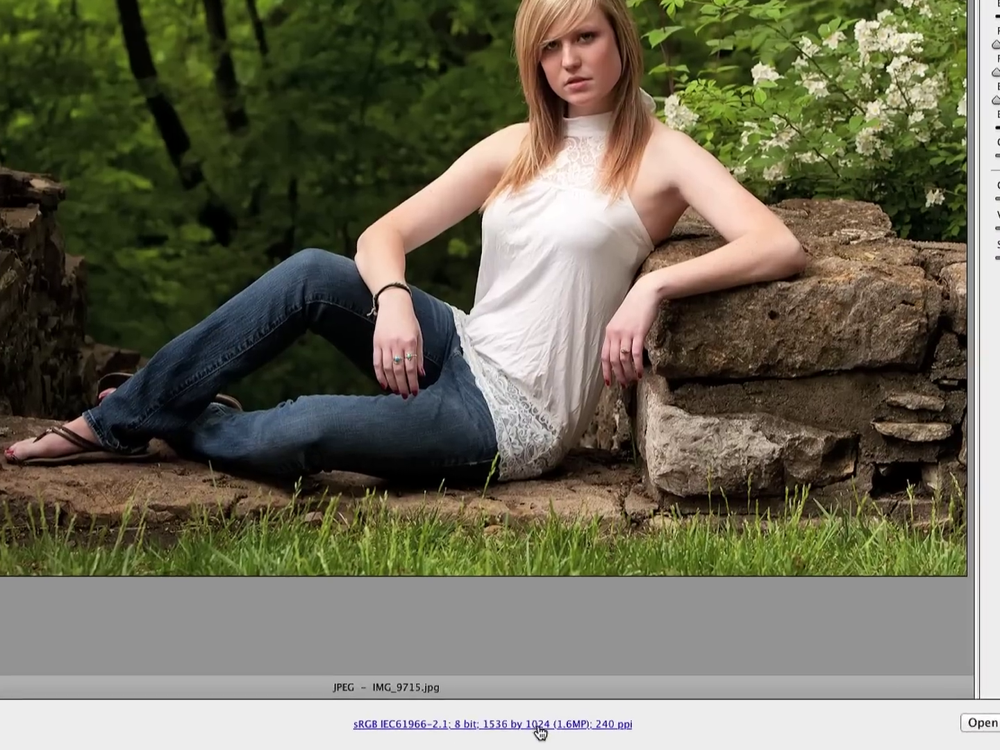
Step: Set the workflow output to 4368 by 2912 (12.7 MP), sRGB, 8 bit, 240 ppi
left_click(540, 726)
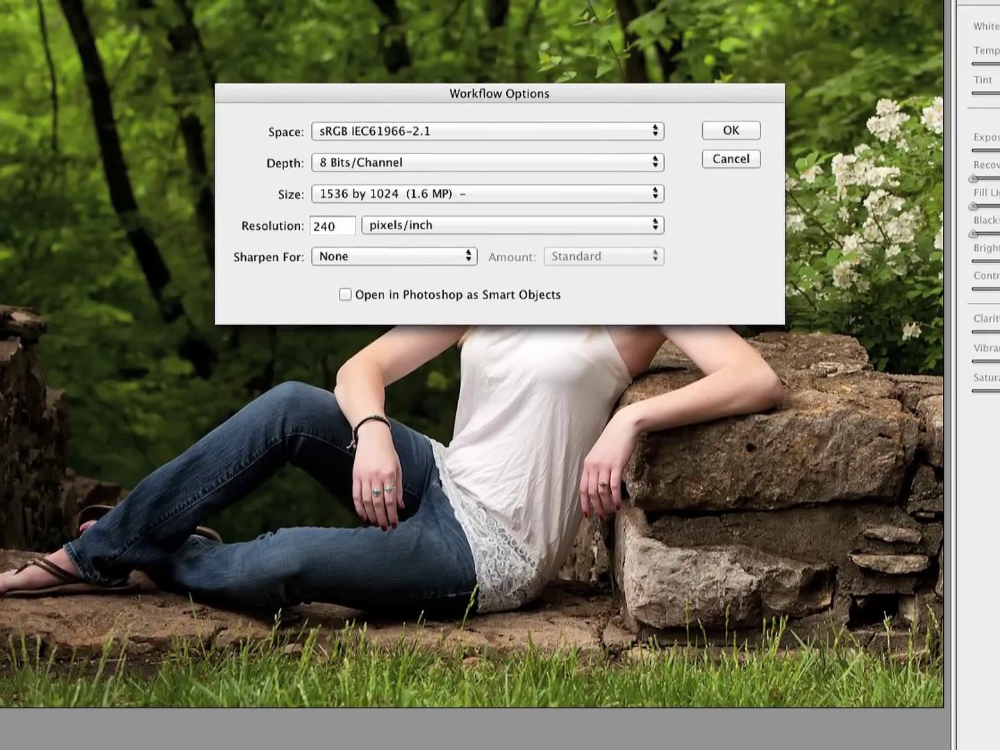
left_click(654, 194)
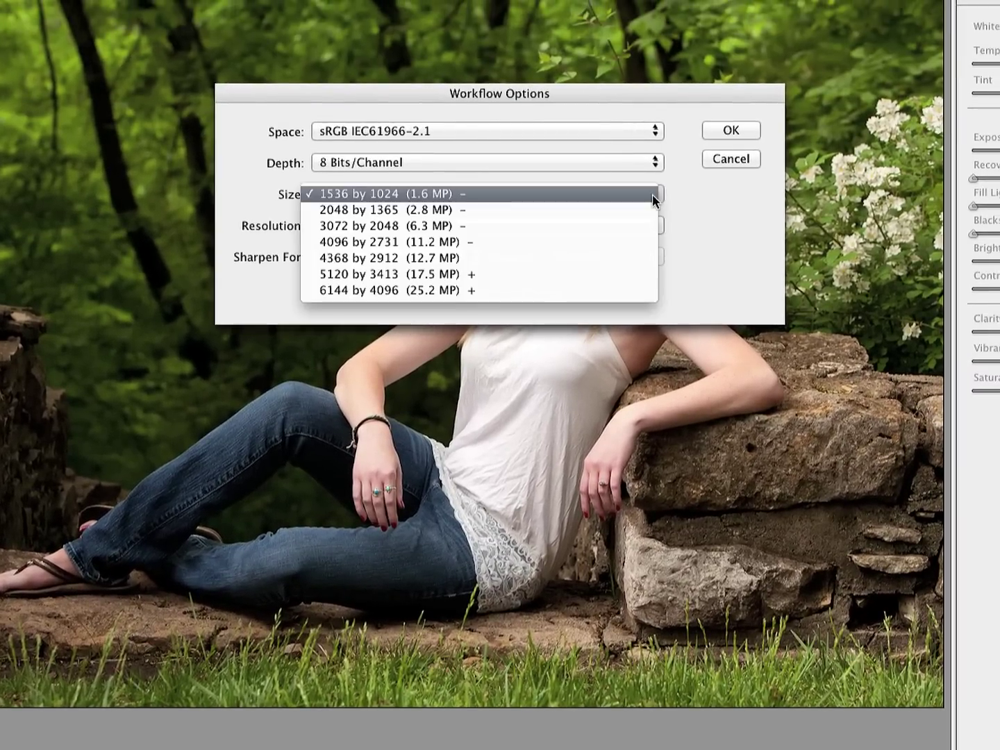
left_click(598, 258)
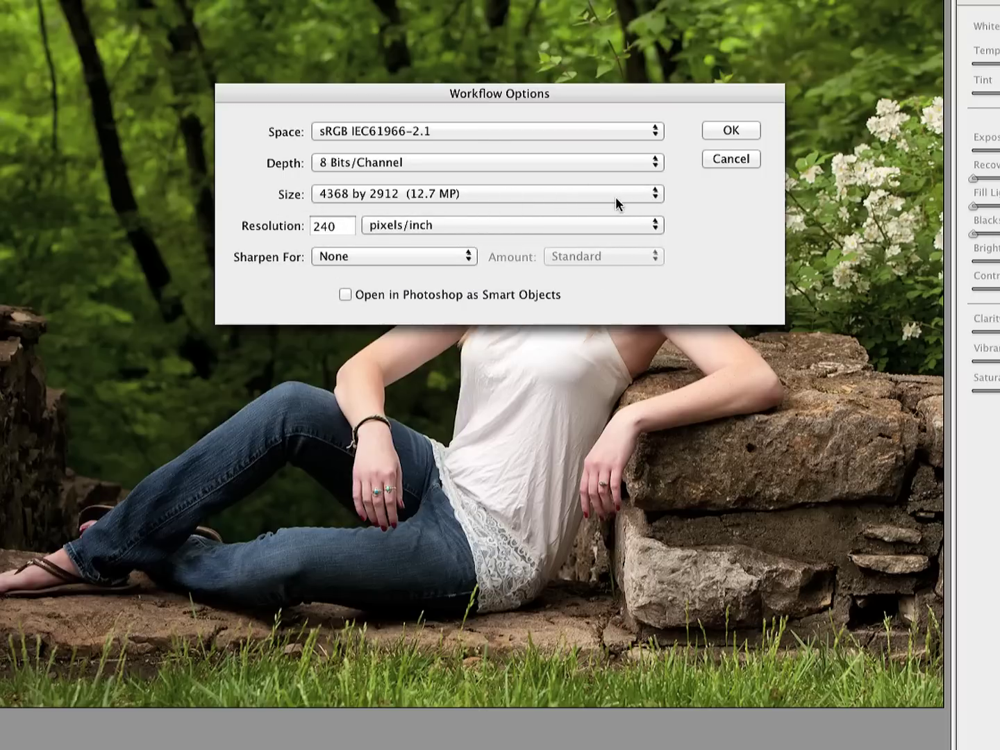
left_click(590, 193)
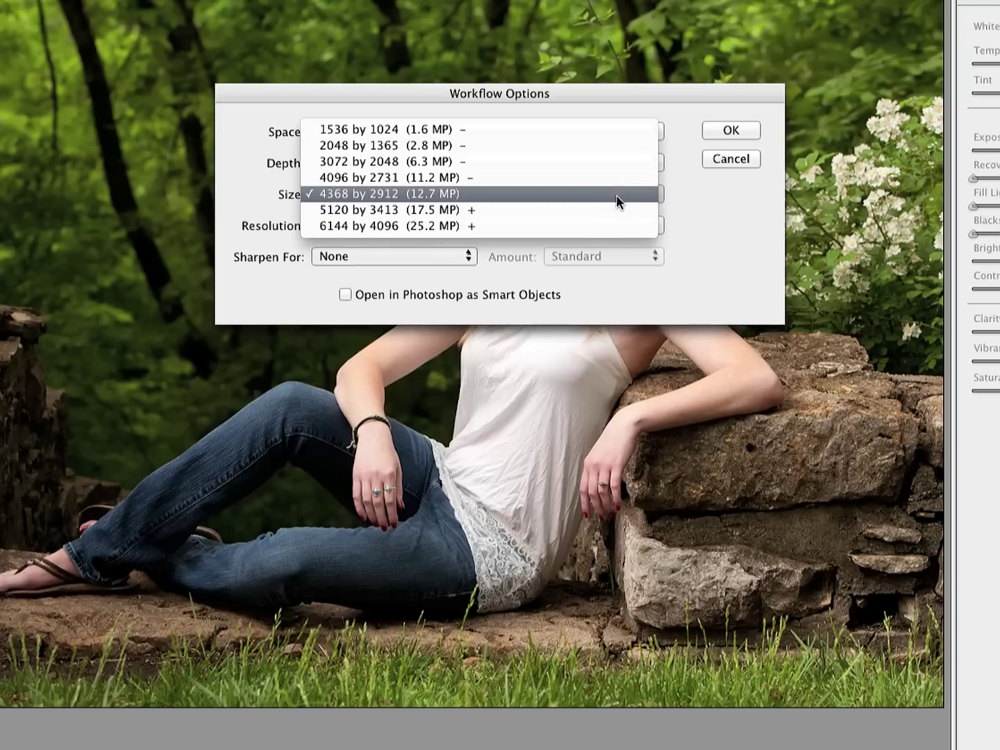
left_click(597, 194)
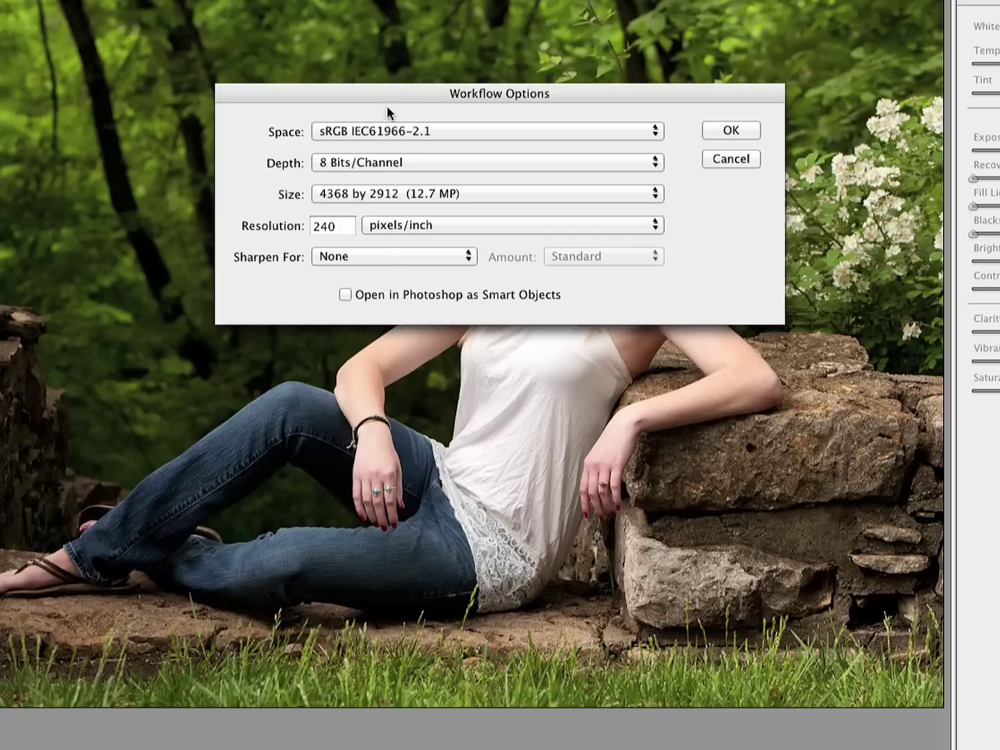
left_click(734, 124)
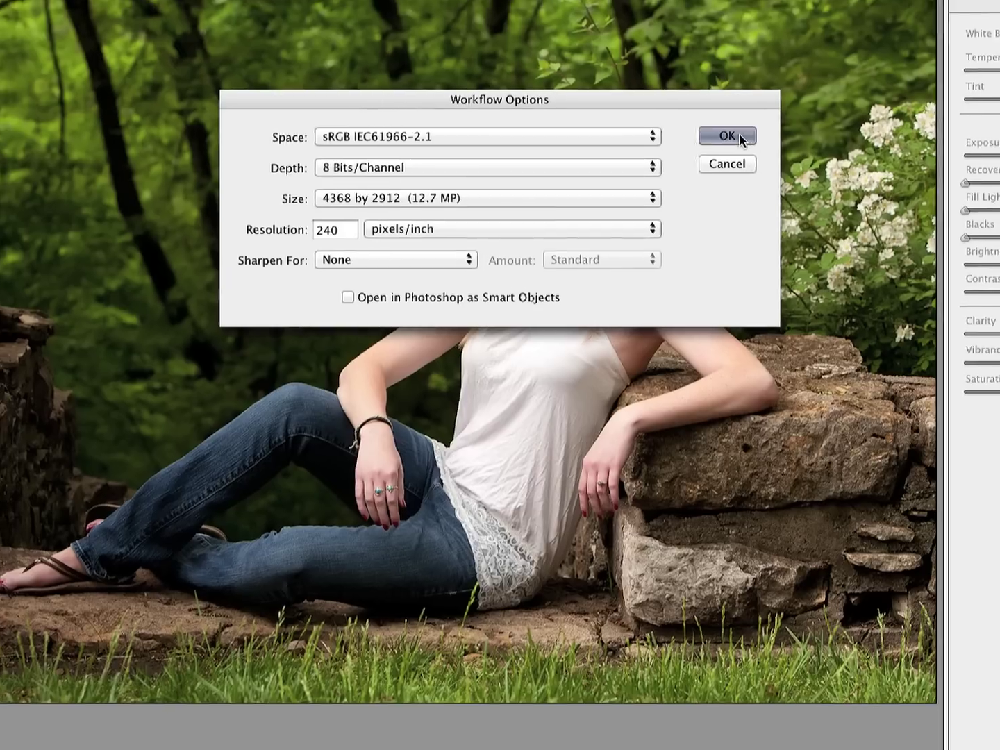
left_click(730, 159)
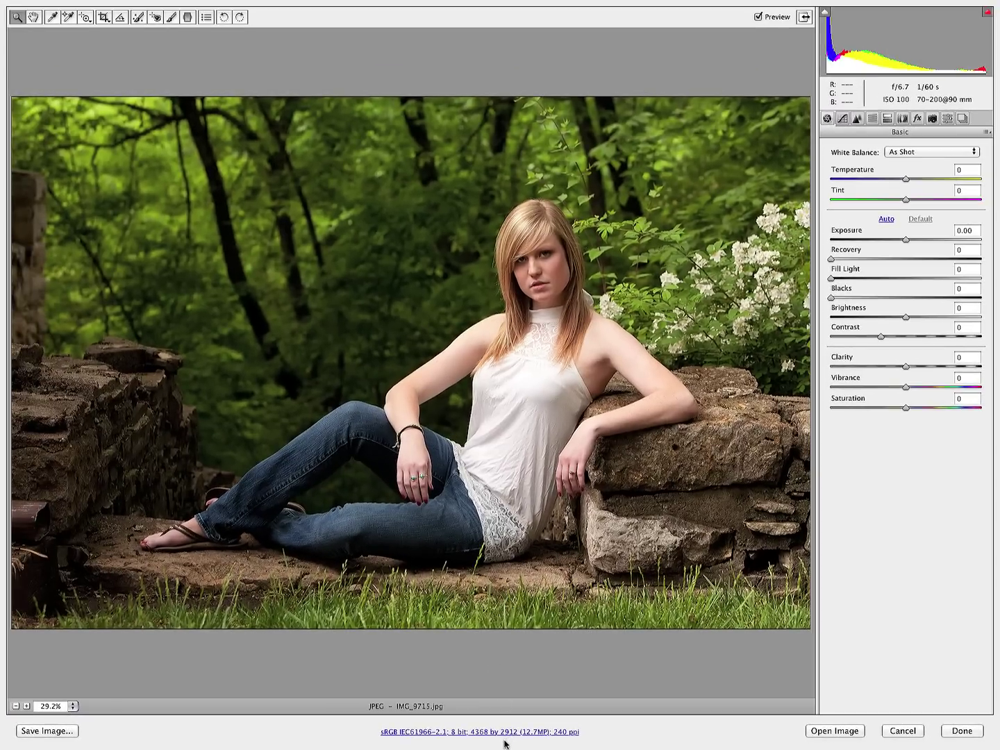
left_click(108, 21)
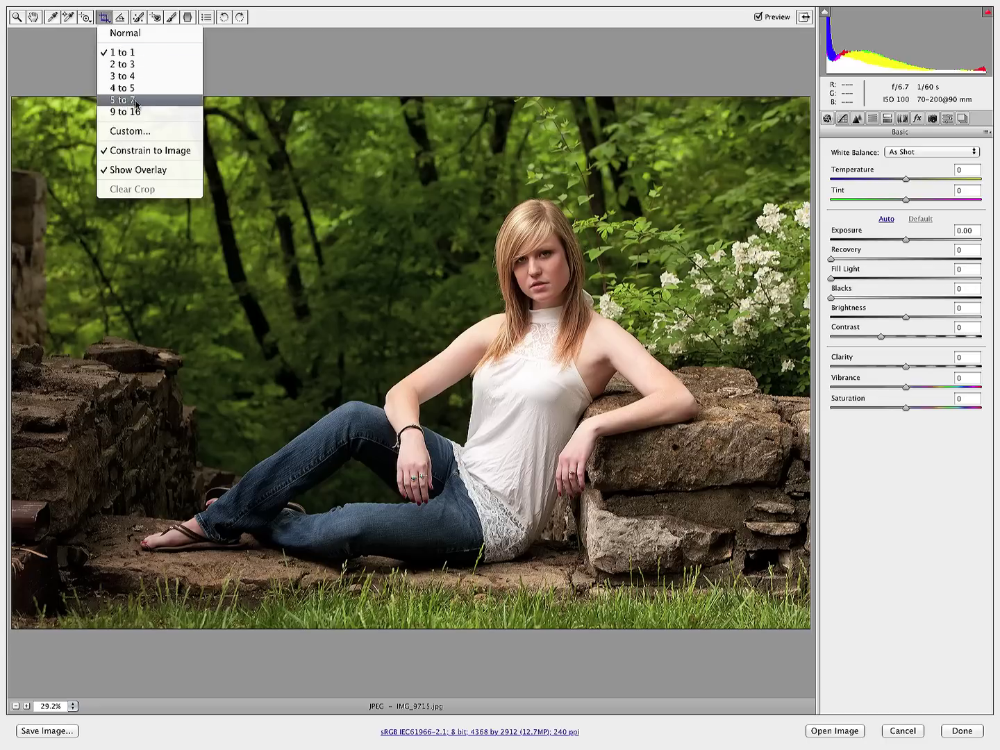
left_click(123, 36)
left_click_drag(193, 140, 632, 584)
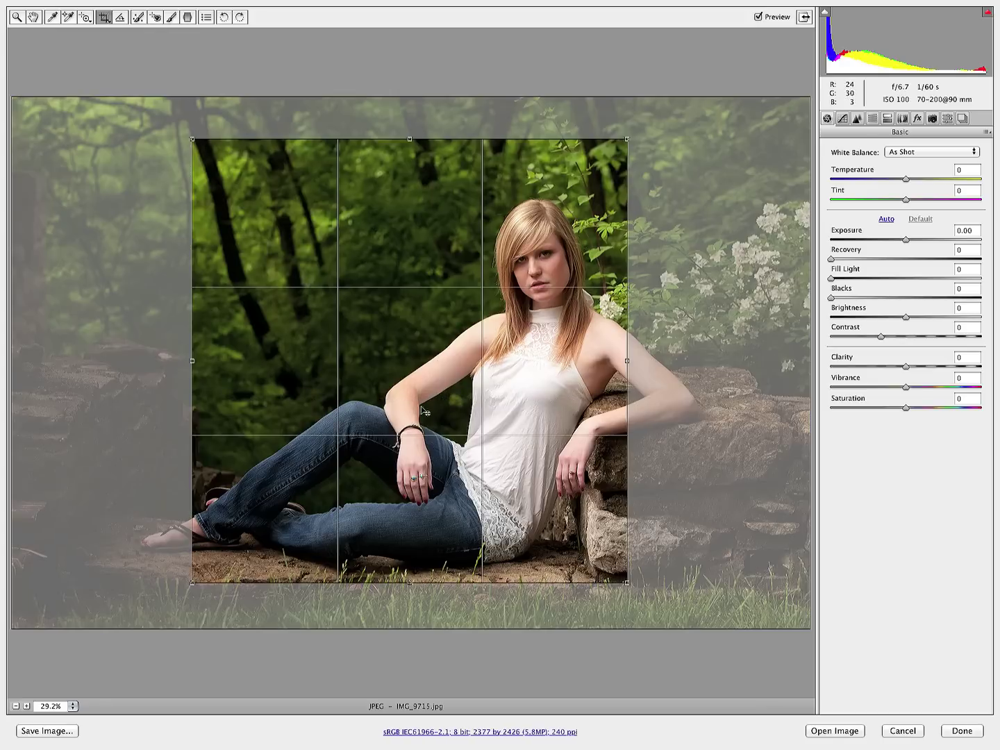
left_click_drag(415, 407, 448, 408)
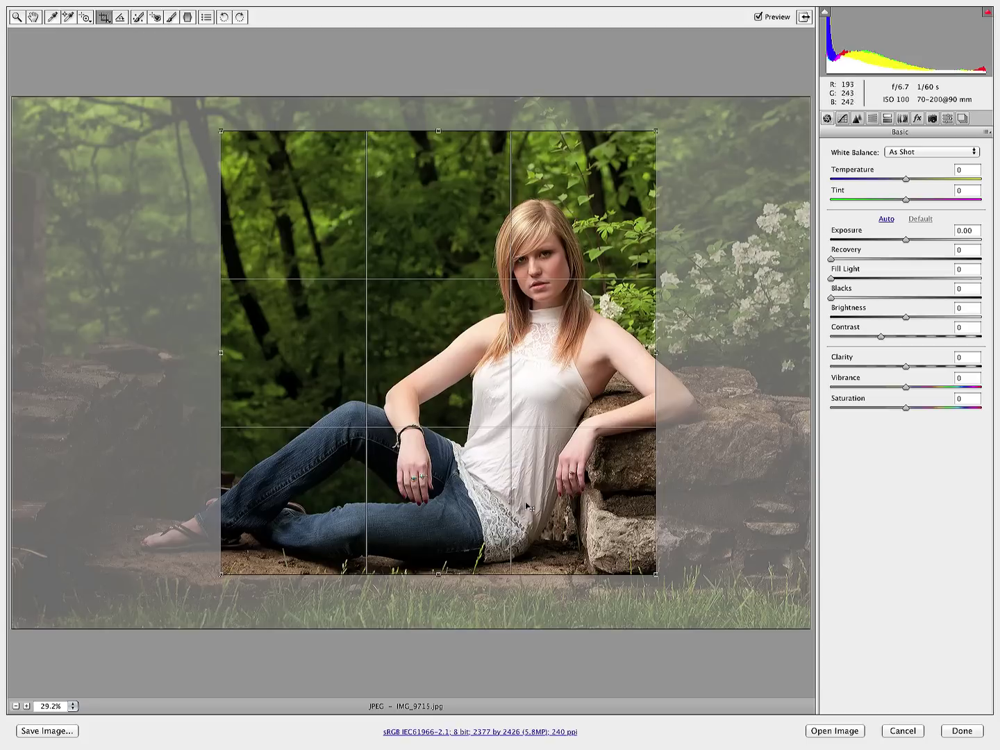
left_click(493, 733)
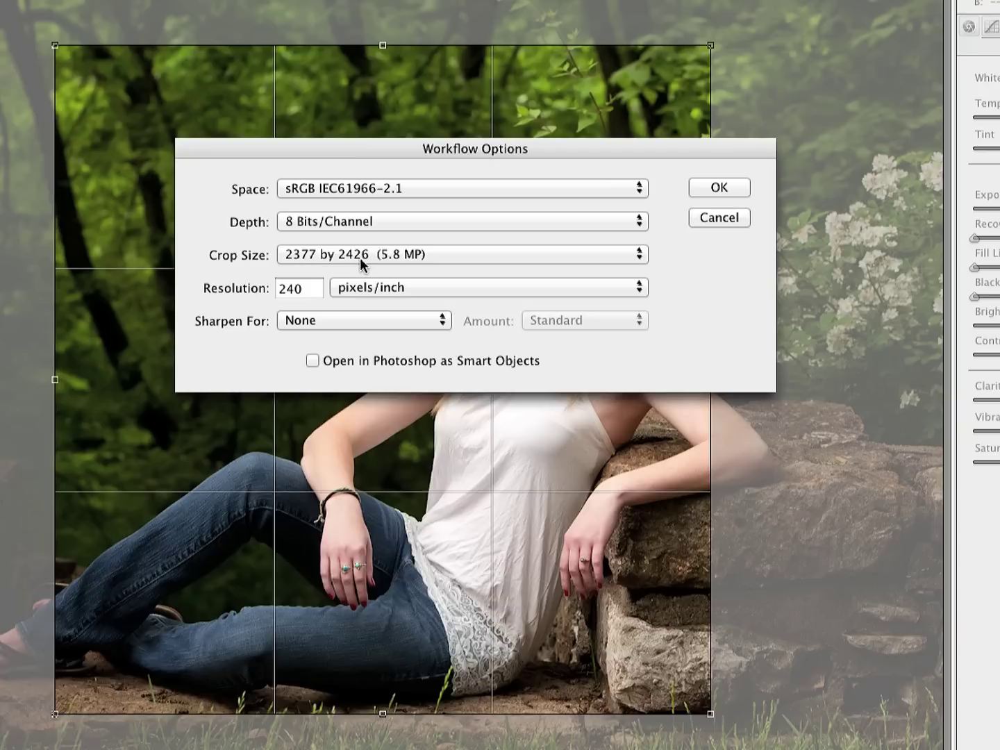
left_click(720, 217)
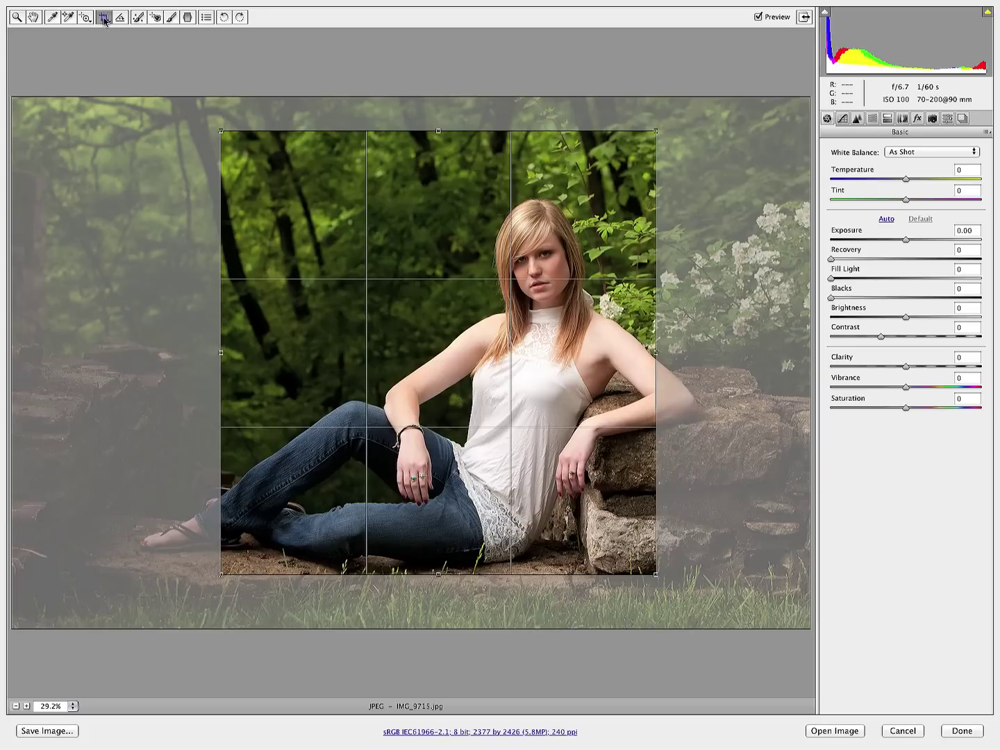
left_click(106, 22)
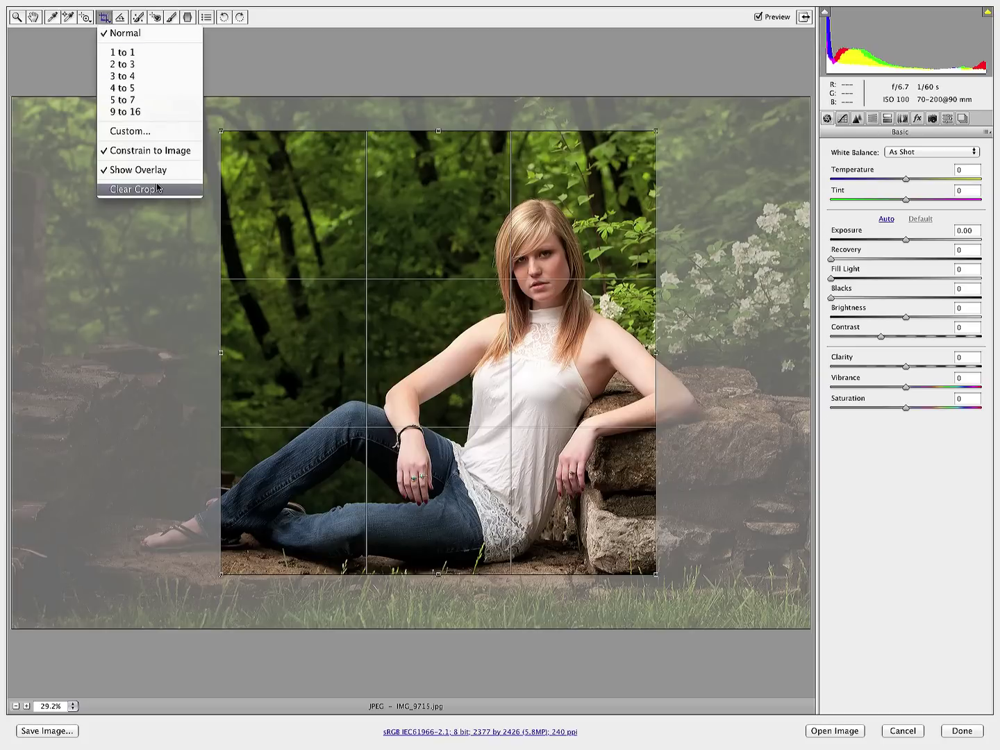
Step: Clear the existing crop and constrain the crop ratio to 1 to 1
left_click(132, 188)
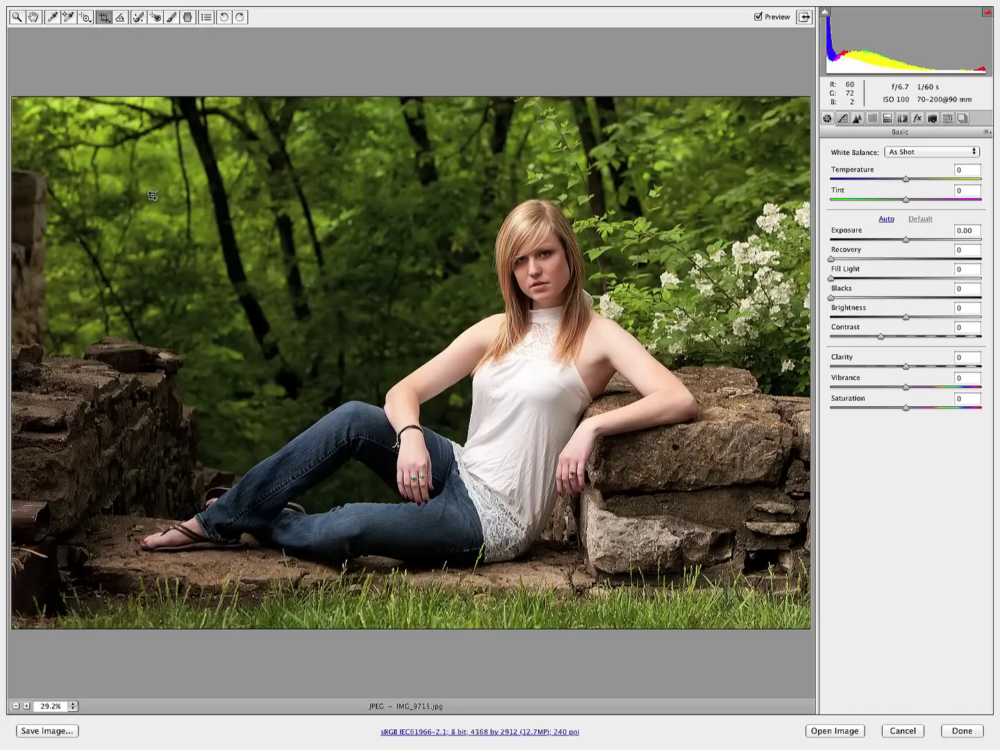
left_click(106, 21)
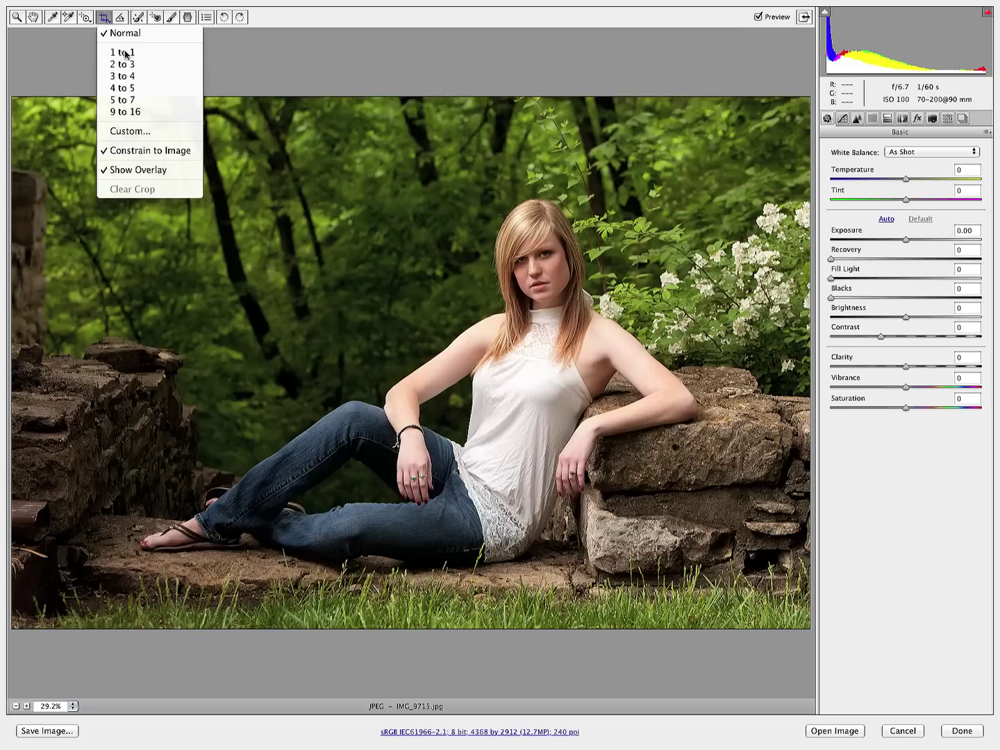
left_click(165, 55)
Step: Draw and enlarge a square crop around the girl's upper body, then clear it
left_click_drag(394, 158, 649, 438)
mouse_move(555, 370)
left_mouse_down()
mouse_move(551, 386)
mouse_move(570, 384)
left_mouse_up()
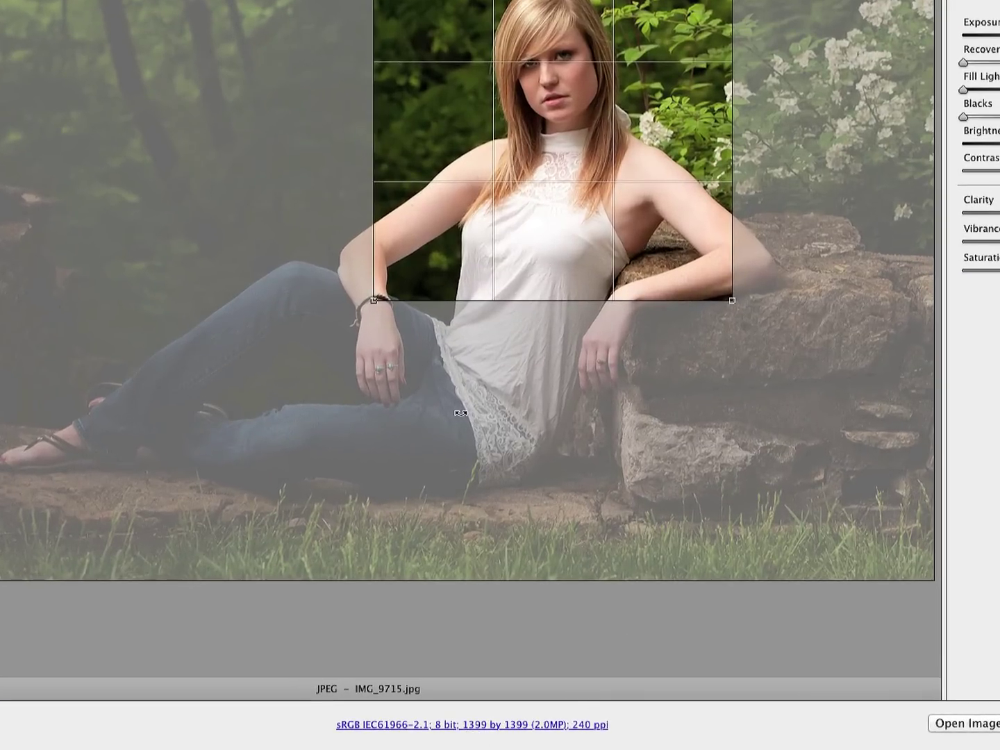
left_click_drag(376, 9, 326, 299)
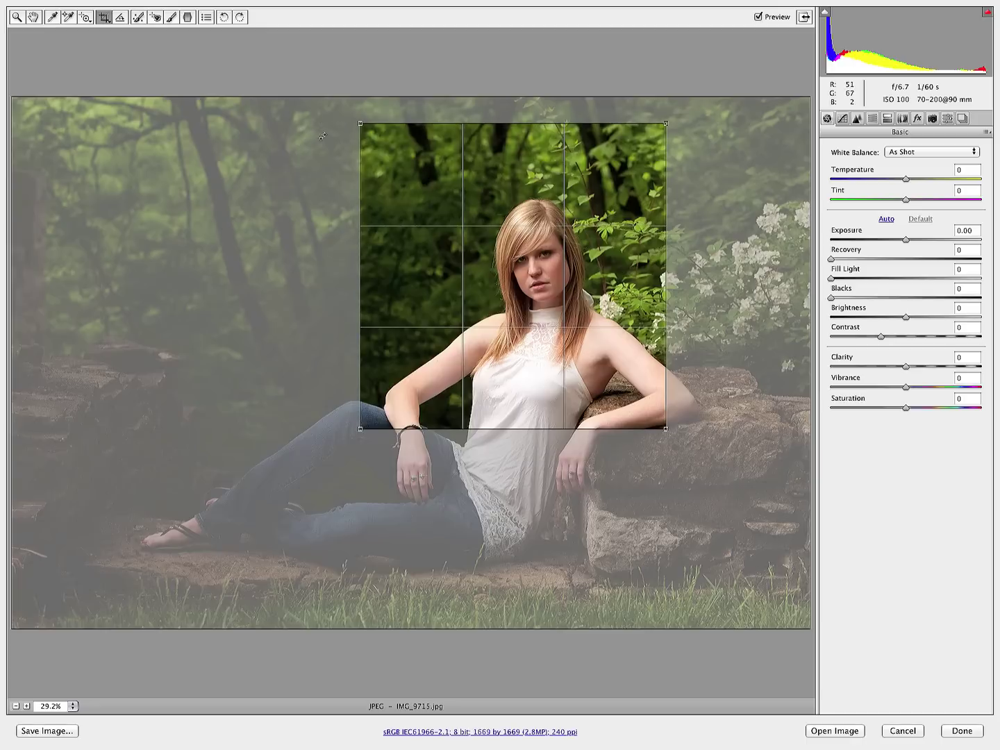
left_click_drag(375, 428, 233, 571)
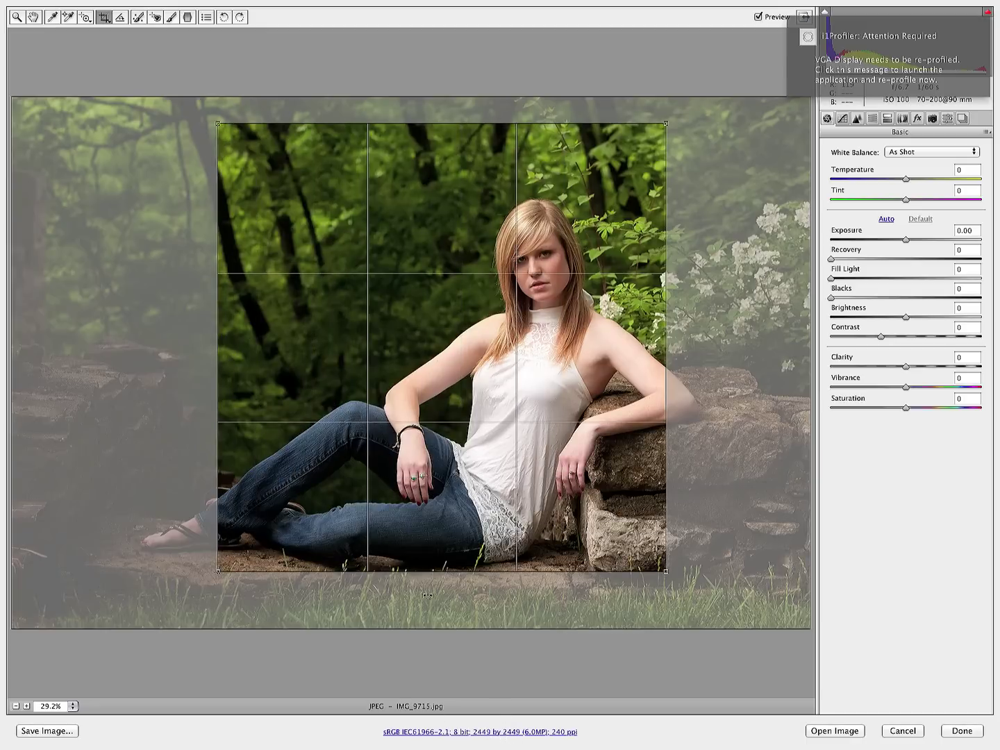
right_click(435, 283)
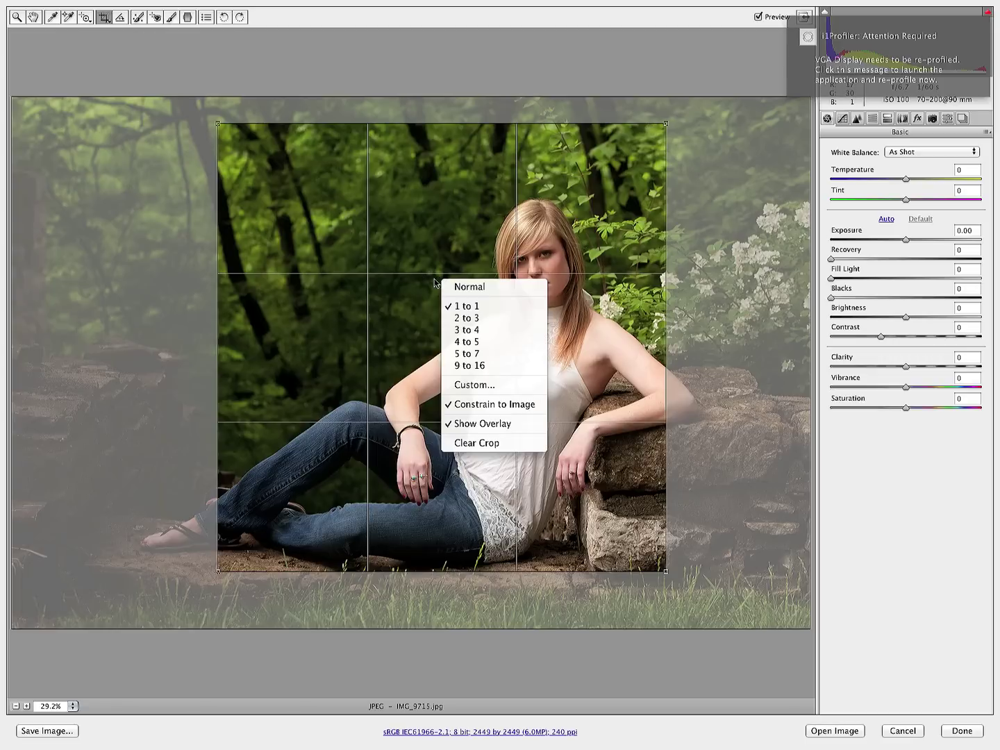
left_click(489, 457)
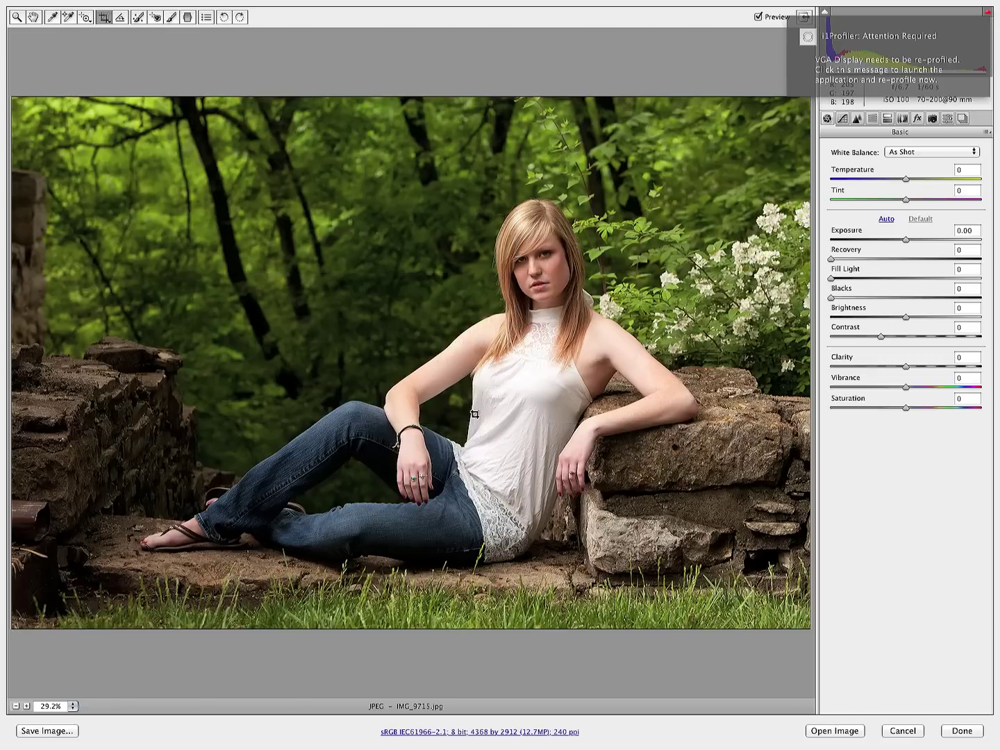
Step: Set a custom crop size of 500 by 500 pixels
right_click(370, 241)
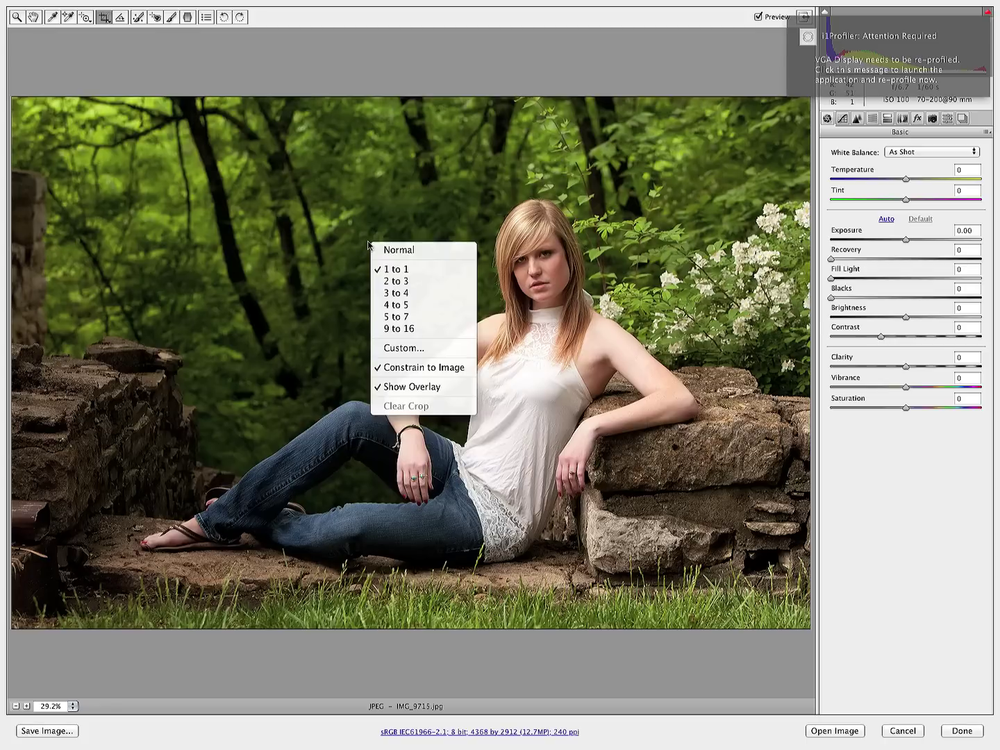
left_click(435, 353)
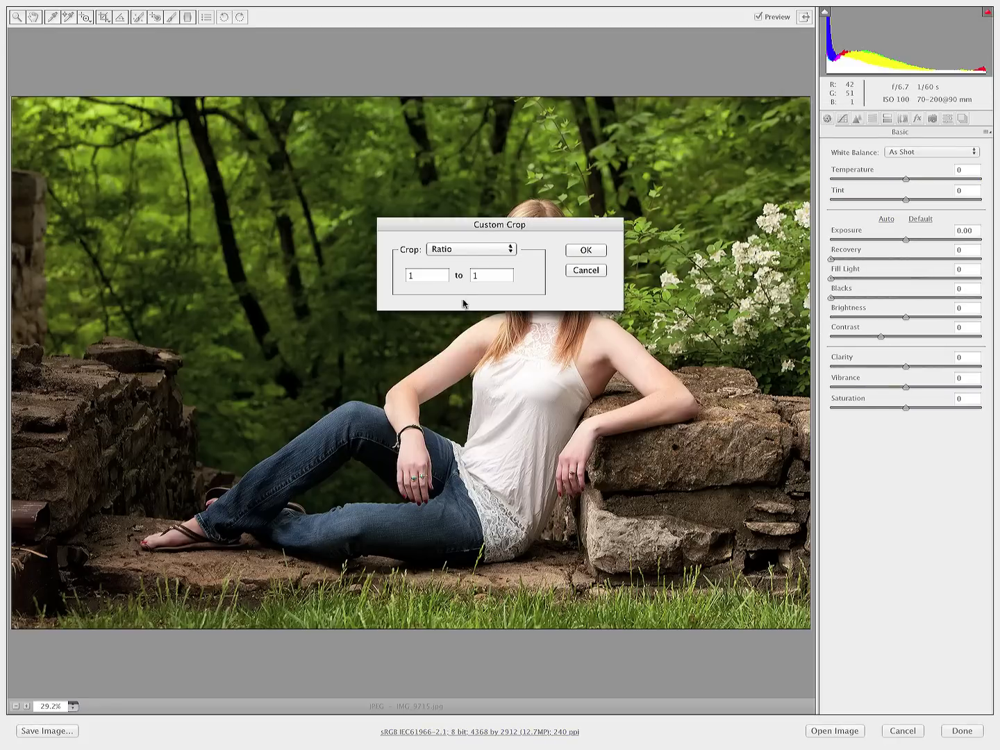
left_click(512, 249)
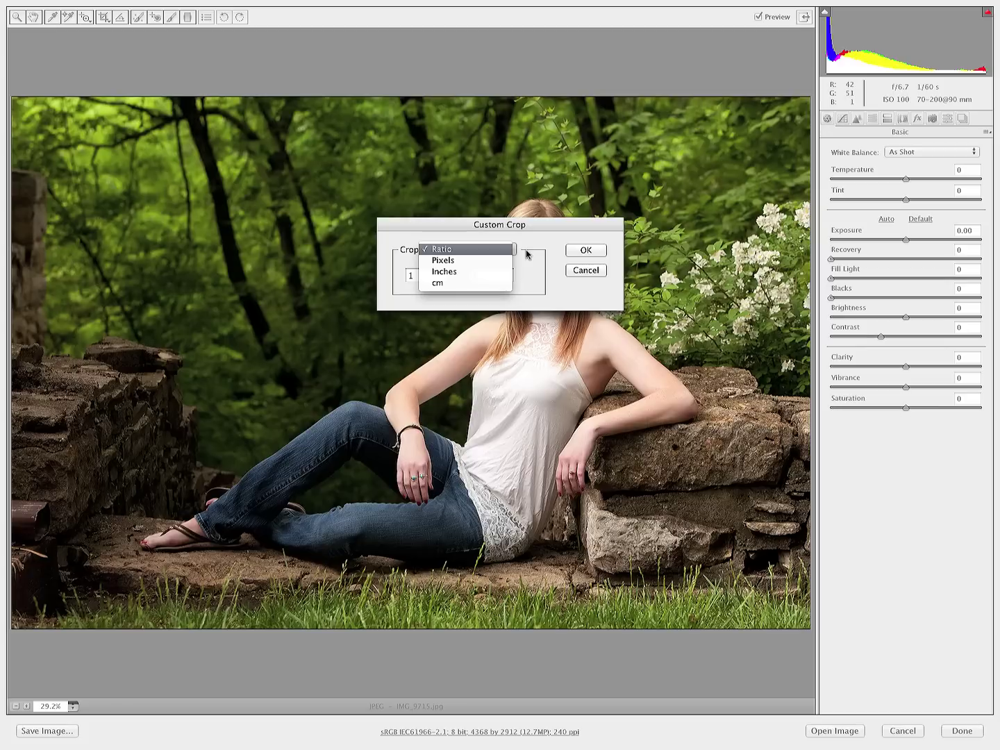
left_click(457, 263)
key("Tab")
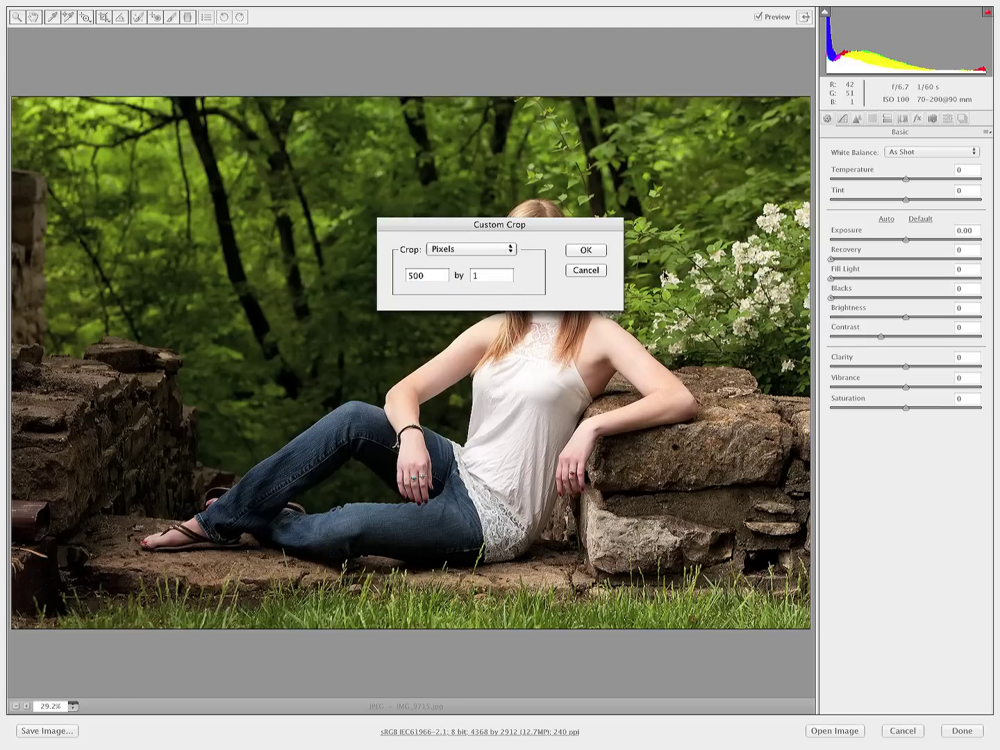
key("Tab")
left_click(578, 252)
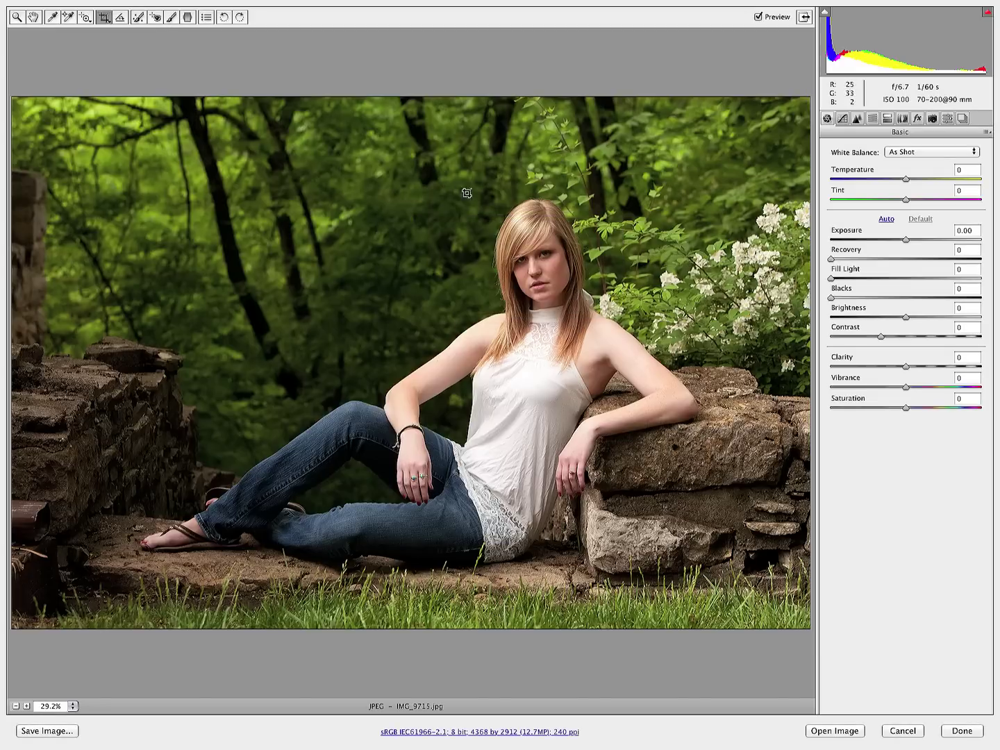
Step: Draw the 500×500 square crop over the seated girl and enlarge it outward
left_click_drag(461, 191, 626, 363)
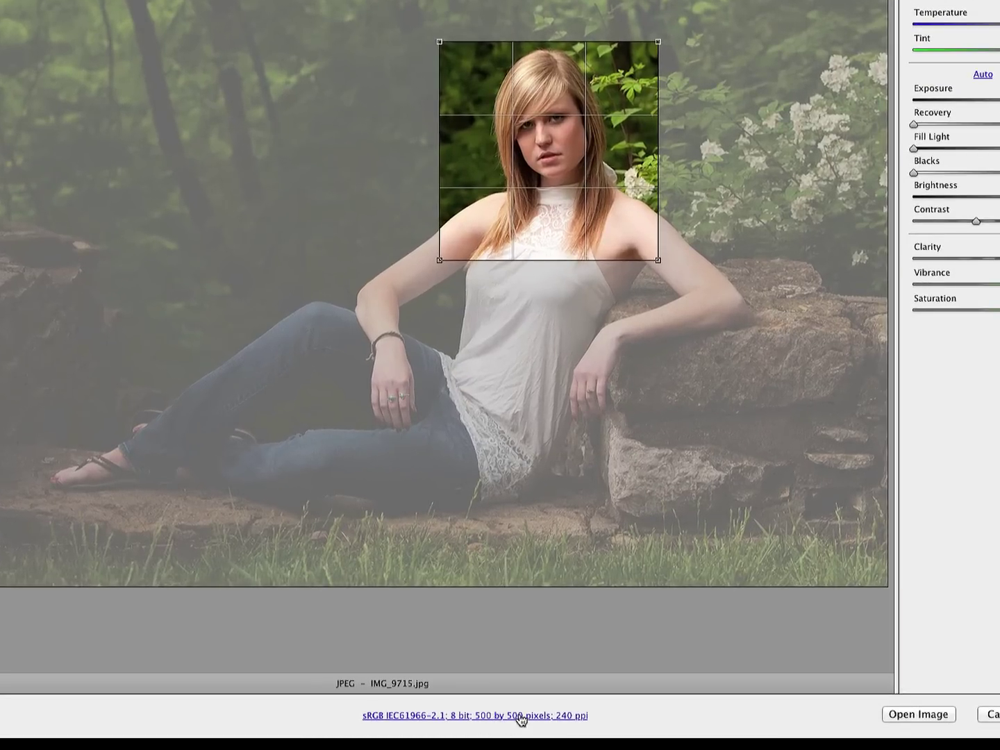
left_click_drag(440, 262, 221, 478)
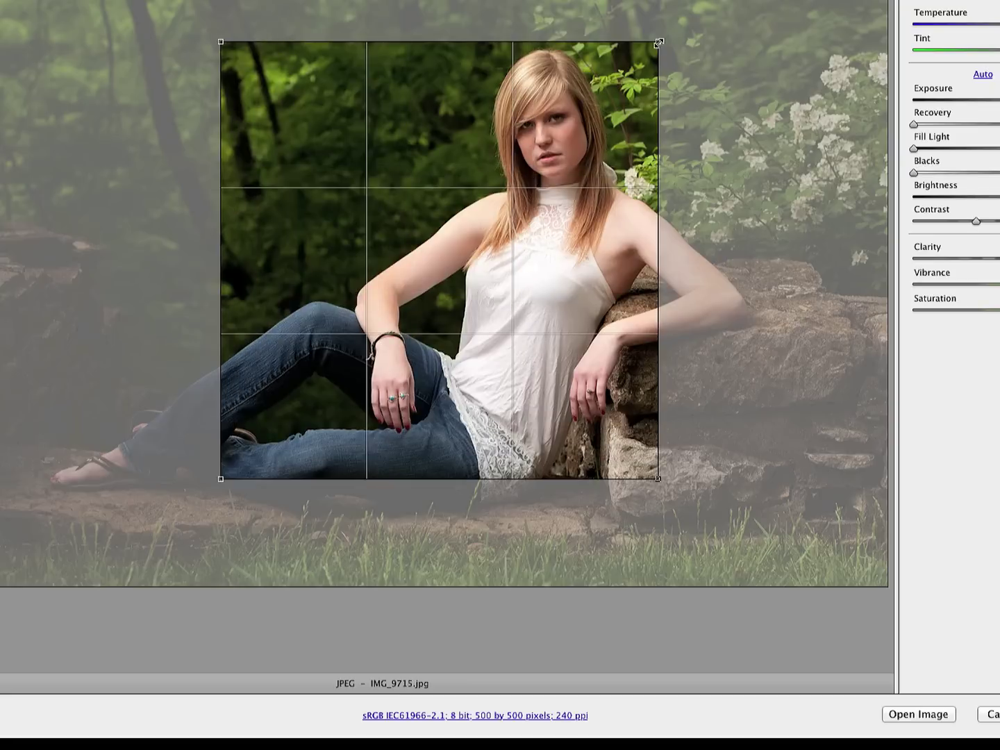
left_click_drag(657, 43, 722, 40)
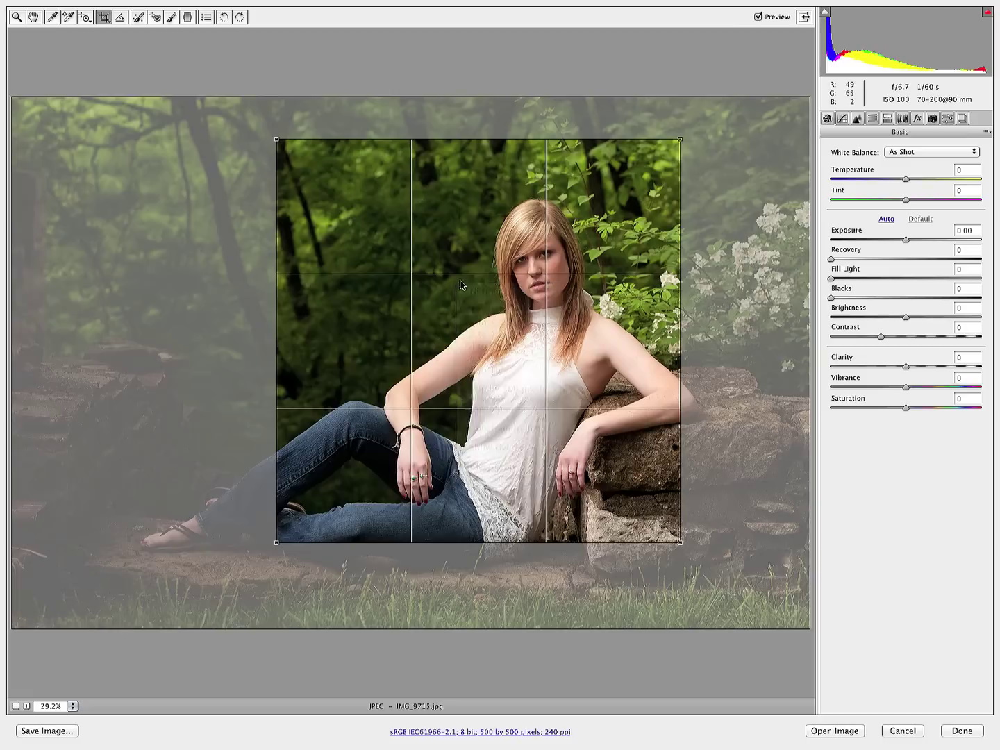
Step: Try a 400×500 custom crop and reposition the resulting crop box
right_click(478, 292)
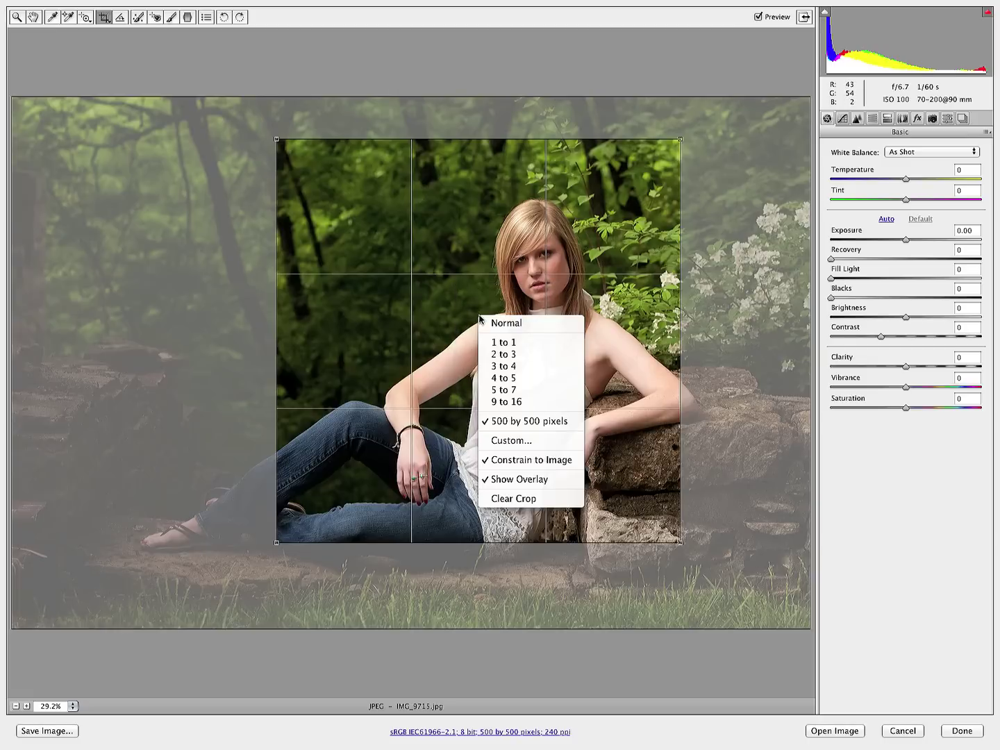
right_click(519, 452)
left_click(582, 579)
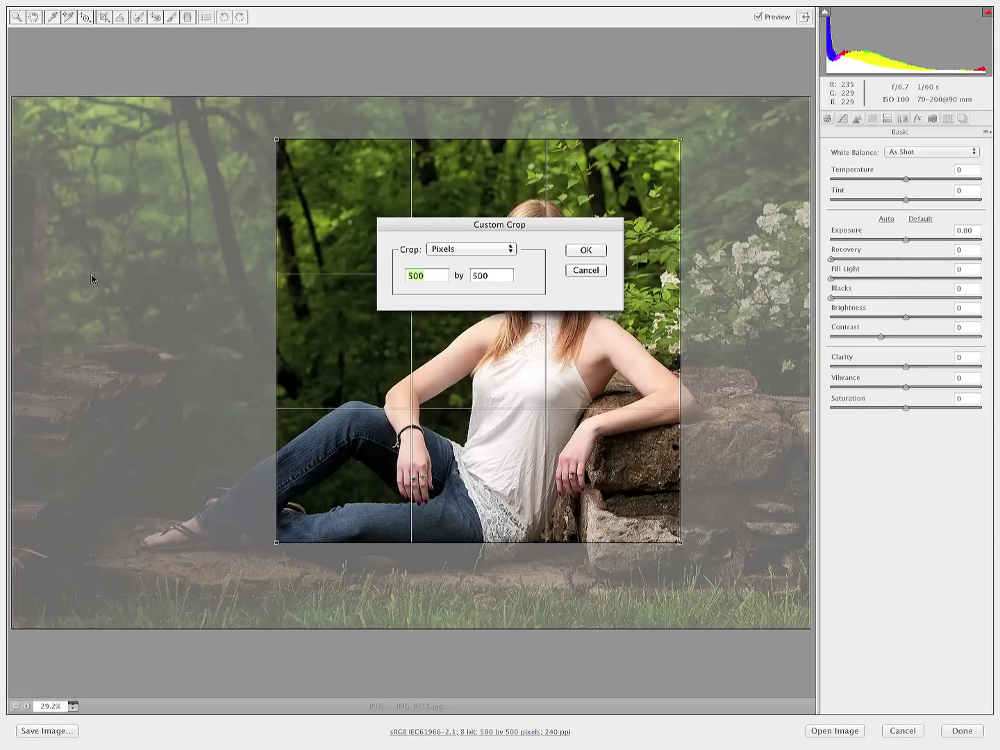
type("400")
left_click(585, 250)
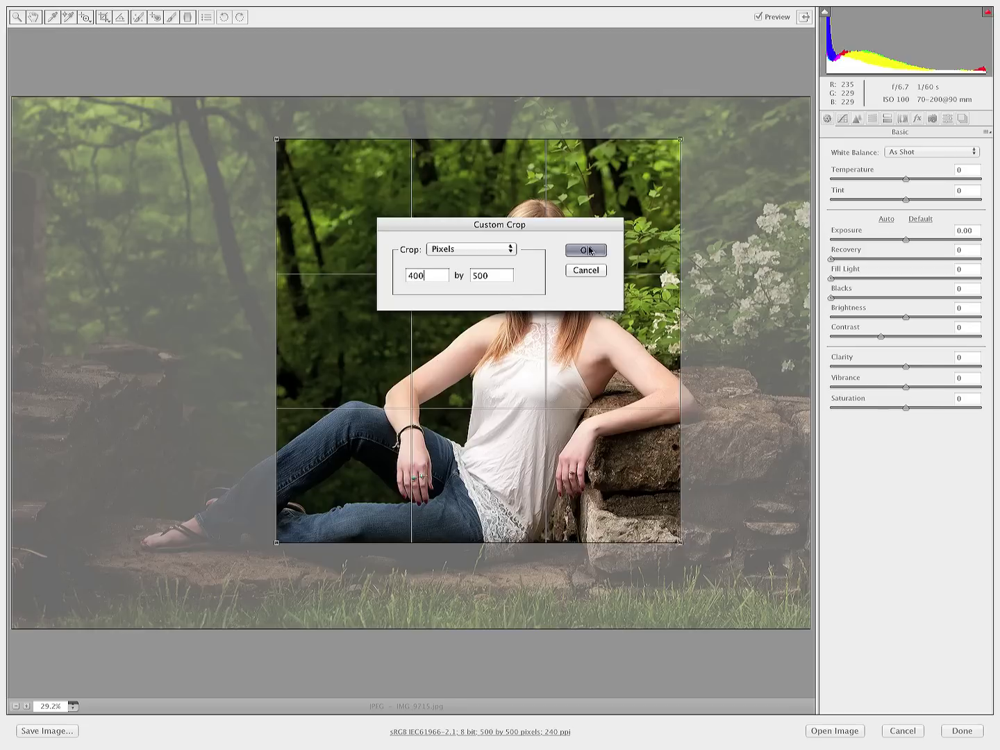
mouse_move(599, 271)
left_mouse_down()
mouse_move(592, 278)
mouse_move(589, 264)
left_mouse_up()
left_click_drag(670, 494, 802, 559)
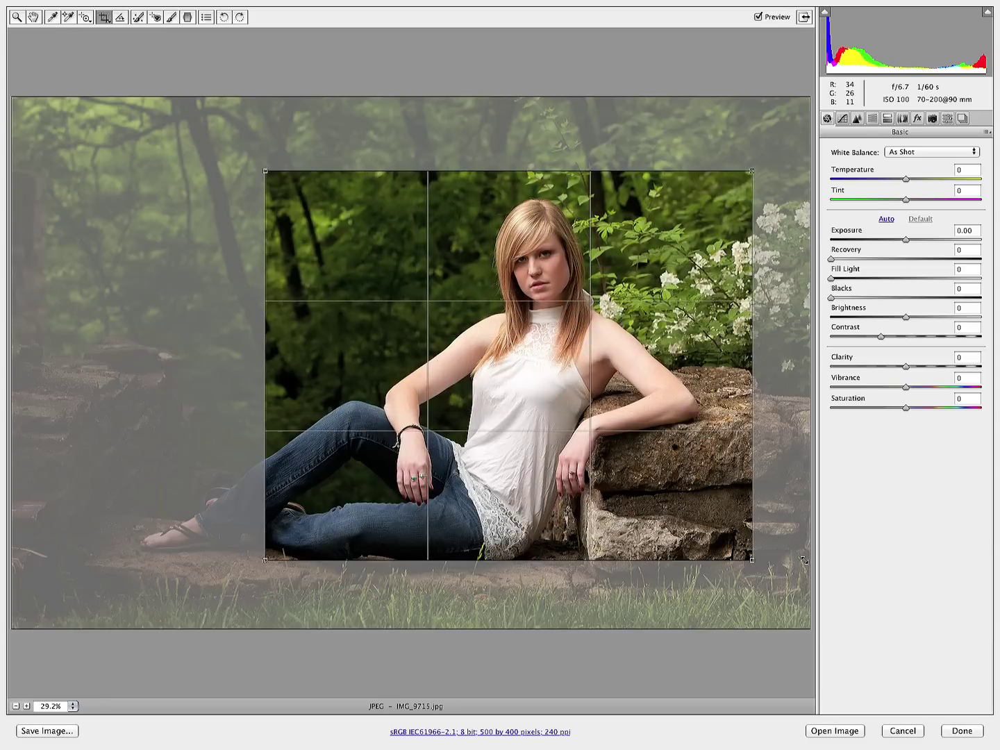
left_click_drag(541, 475, 508, 478)
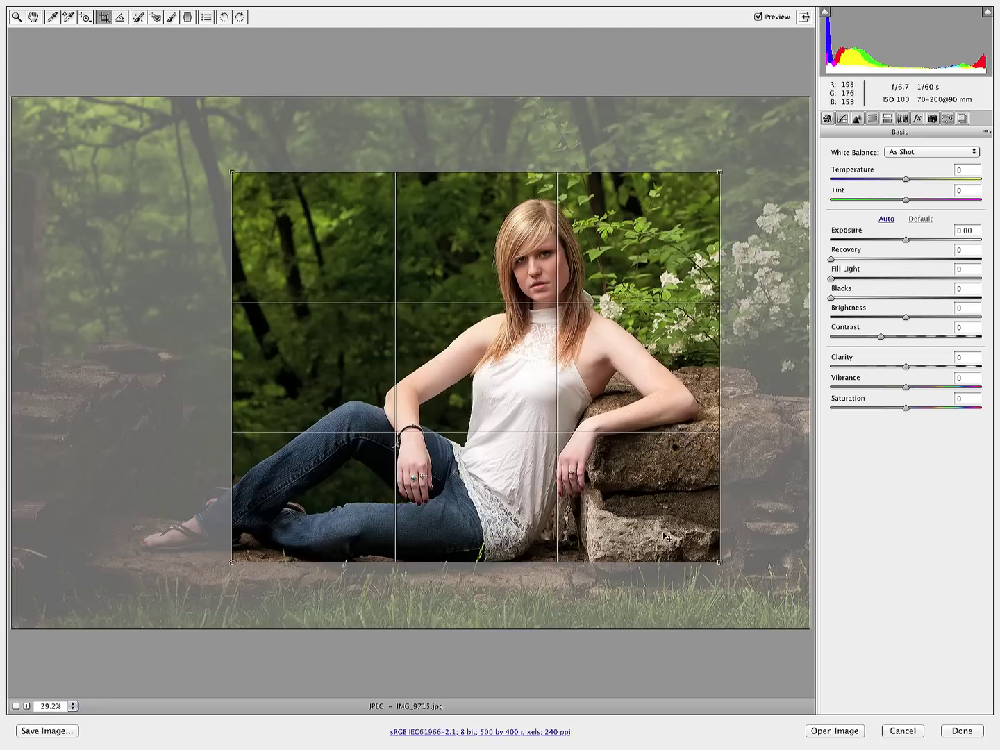
Step: Apply a full-height 500×500 crop over the subject and save the JPEG to the cropped folder
right_click(477, 359)
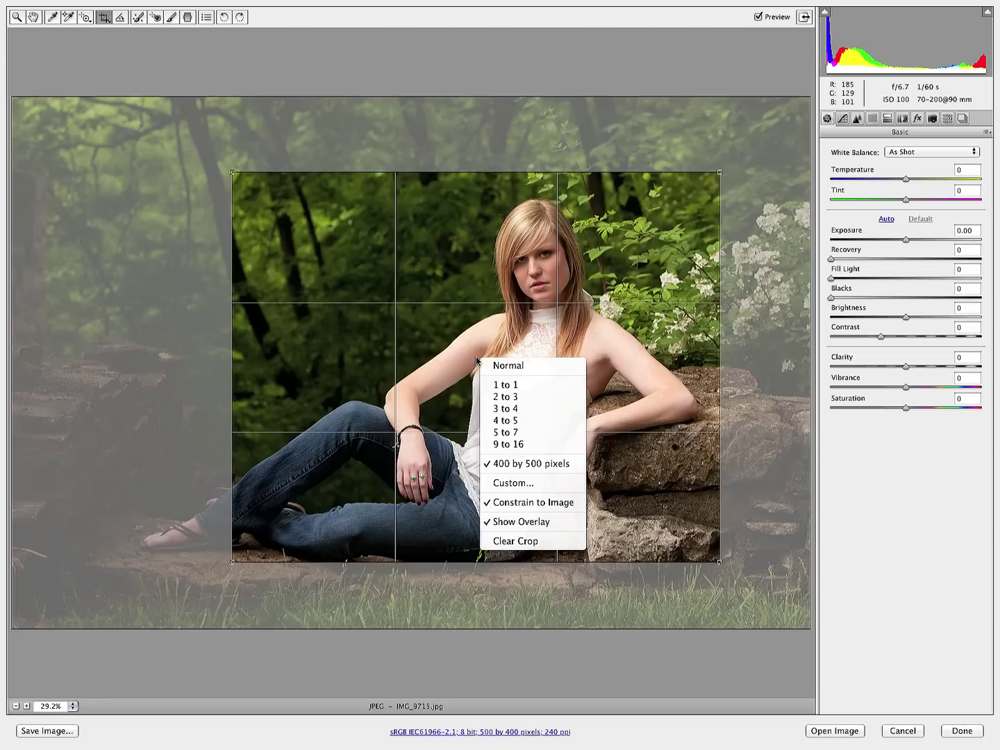
left_click(511, 481)
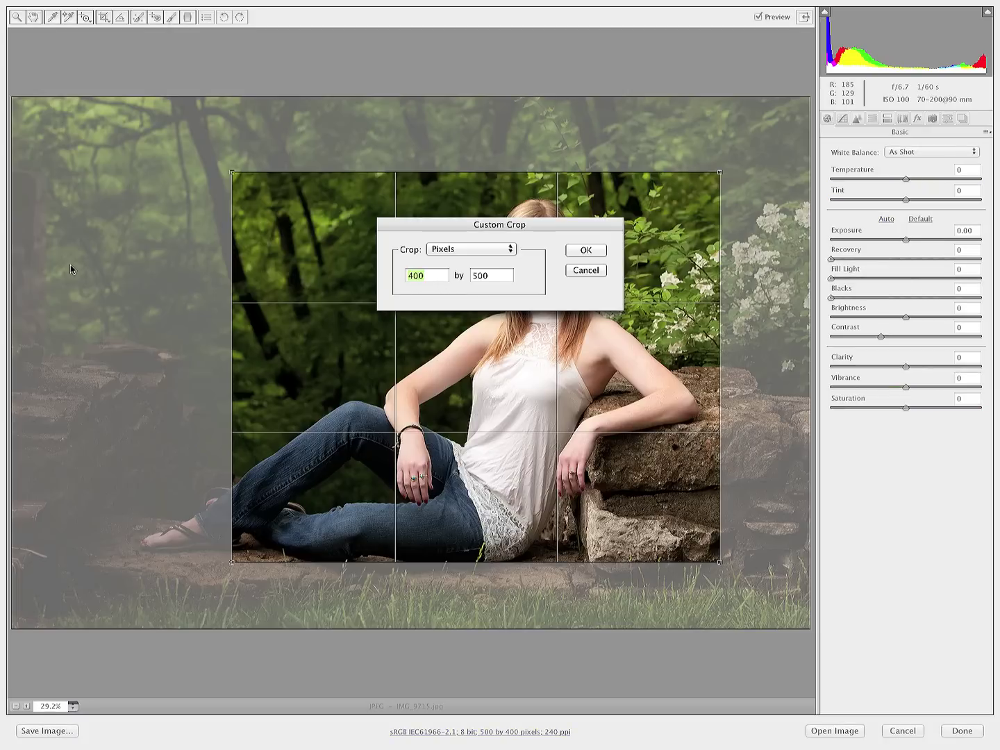
type("50")
left_click(585, 250)
left_click_drag(670, 173, 748, 100)
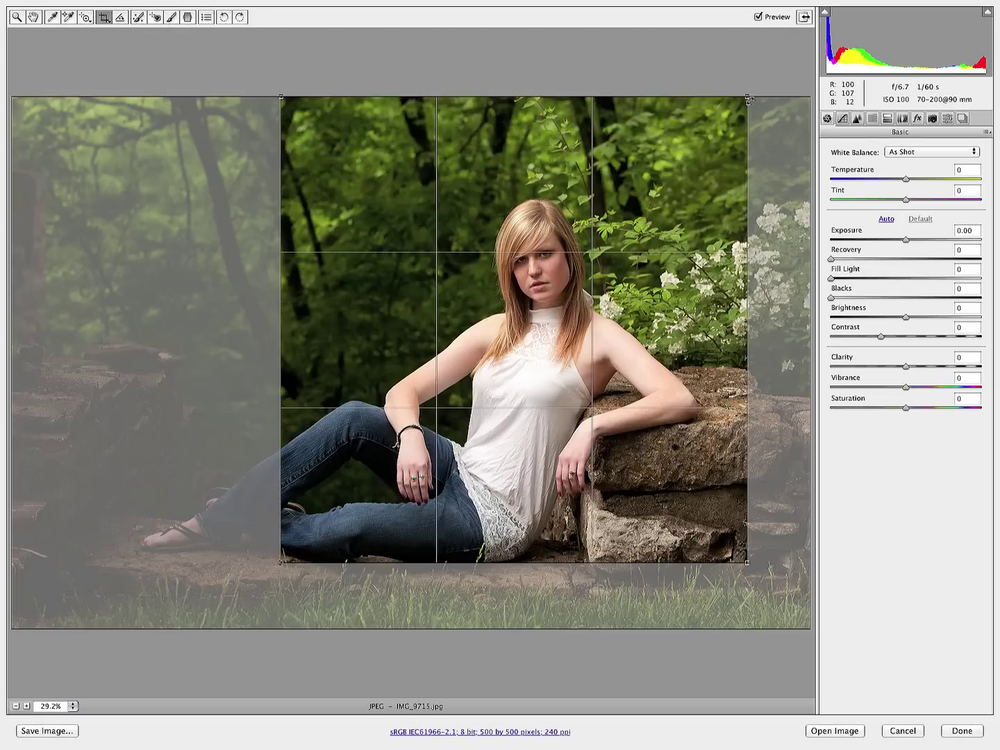
left_click_drag(280, 563, 192, 649)
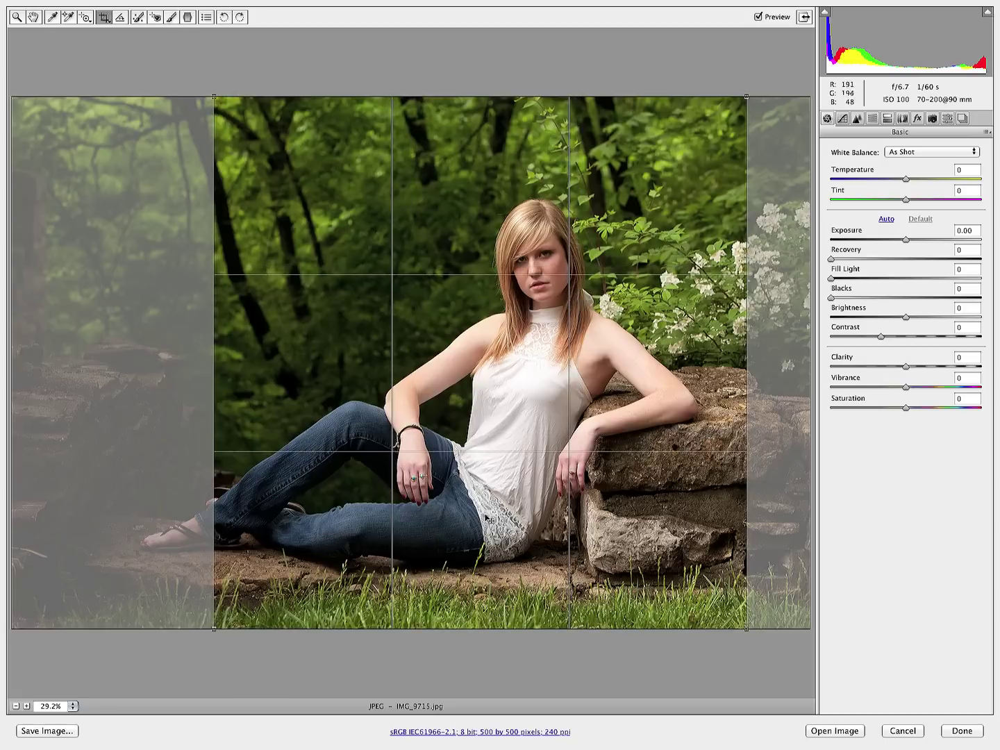
left_click_drag(490, 519, 453, 522)
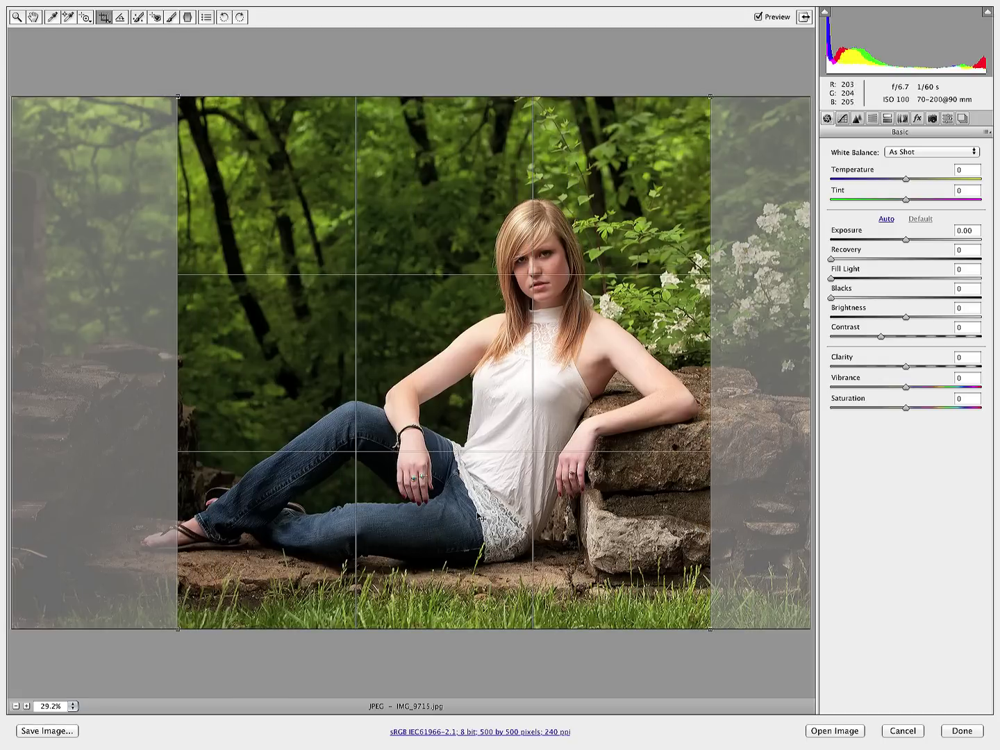
left_click(46, 731)
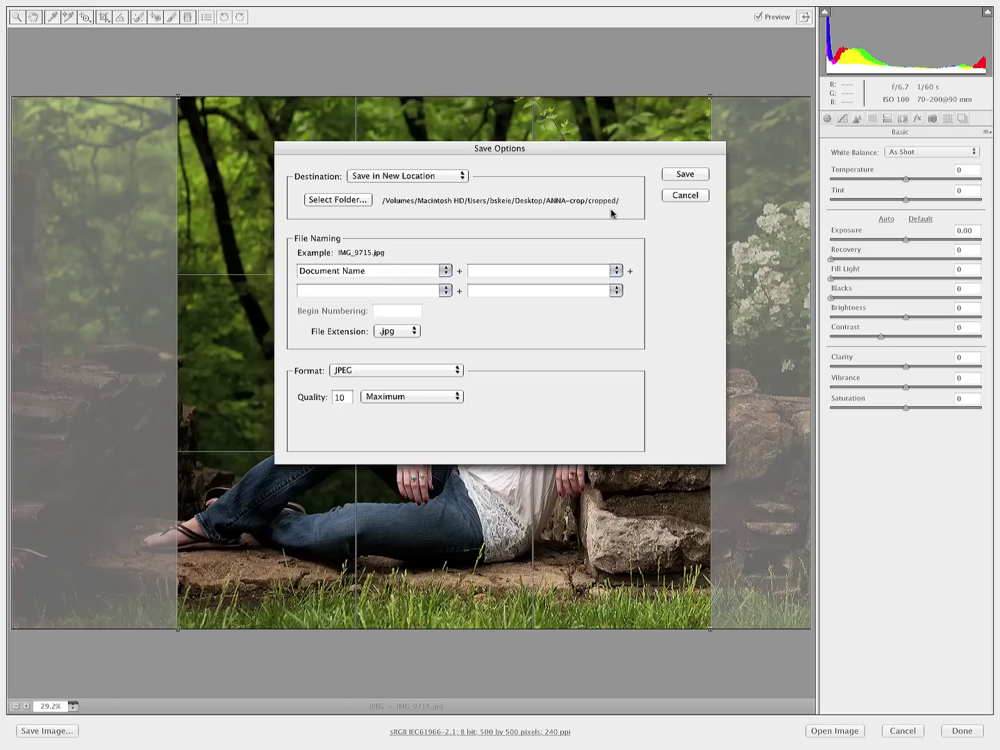
left_click(684, 176)
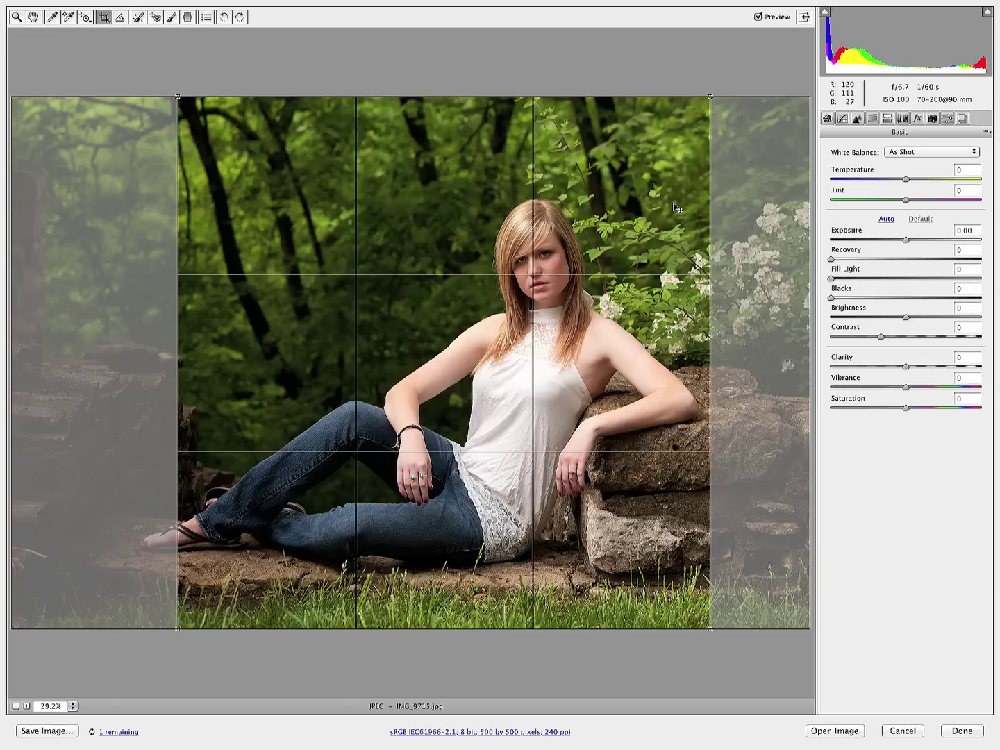
Step: Finish in Camera Raw and open the saved IMG_9715.jpg from ANNA-crop's cropped folder in Photoshop
left_click(962, 731)
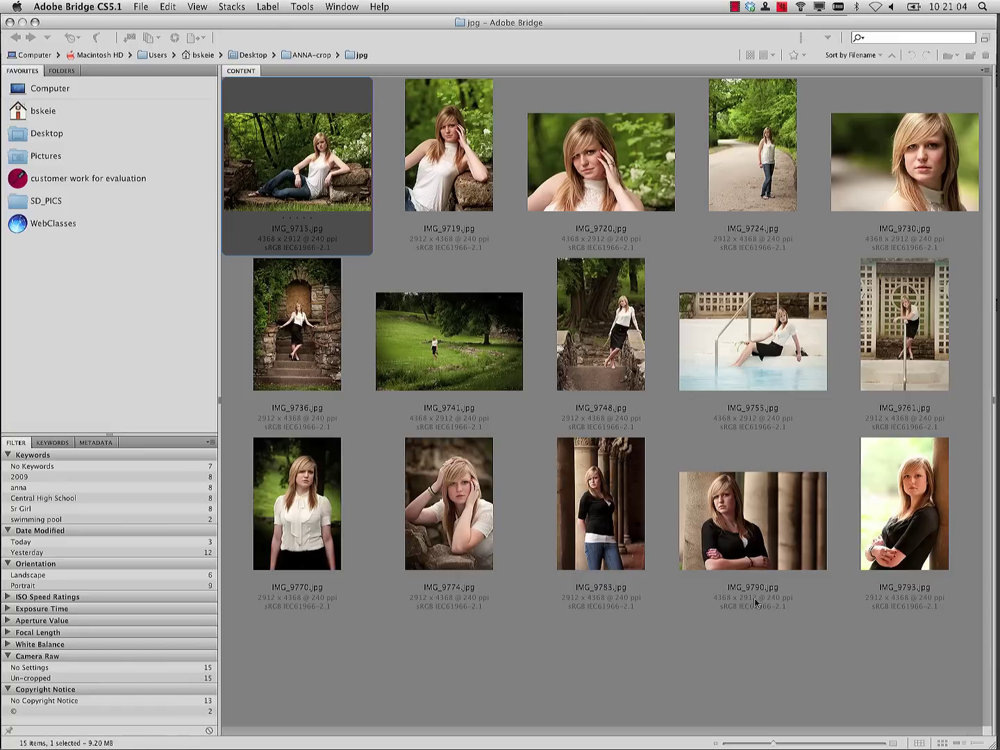
left_click(309, 54)
double_click(306, 138)
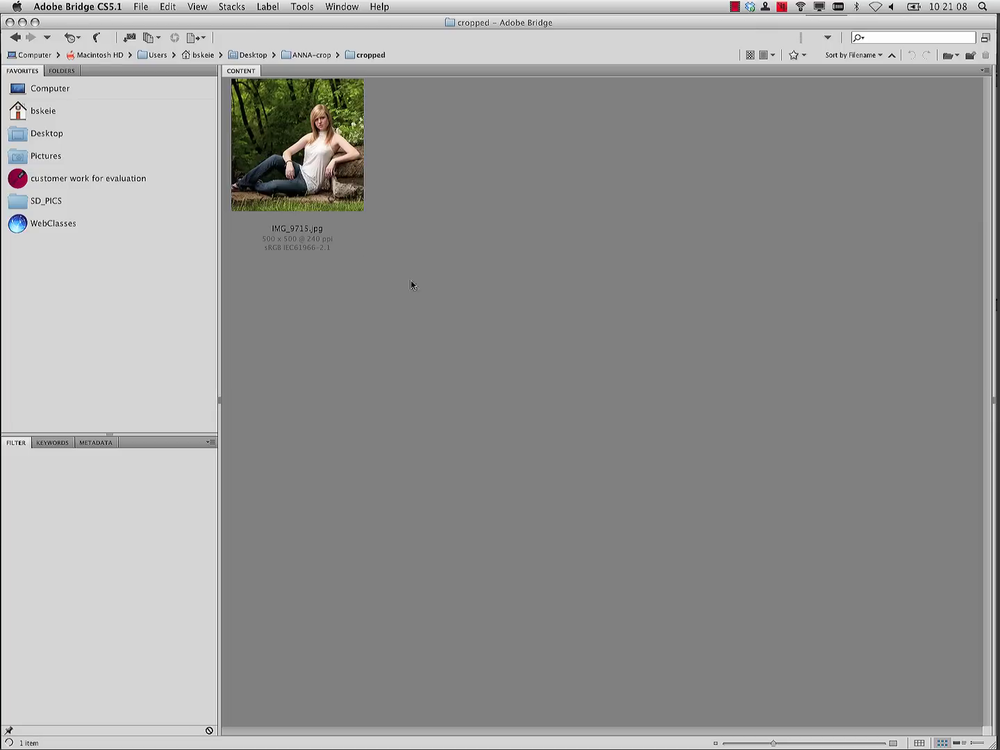
left_click(309, 199)
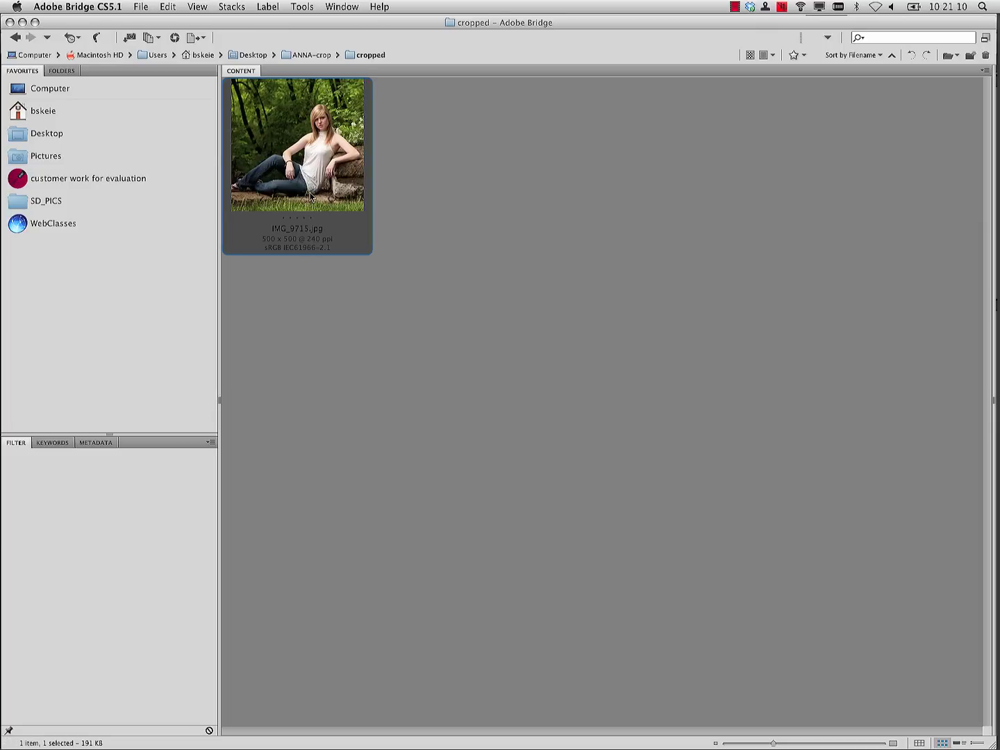
double_click(309, 198)
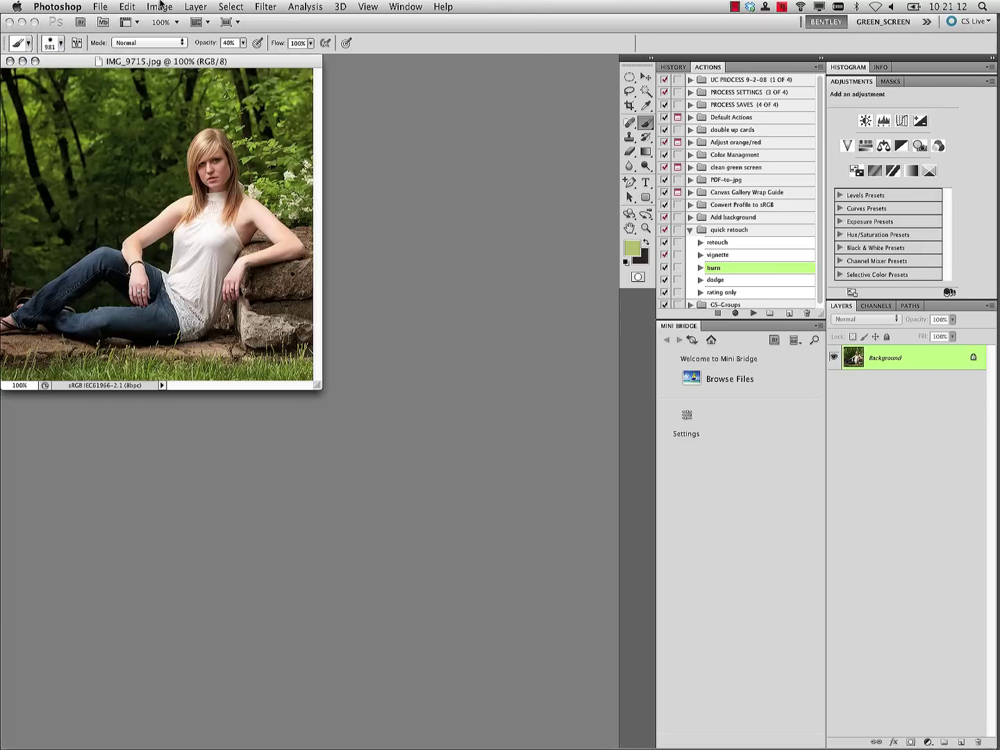
Step: Verify IMG_9715.jpg is 500×500 pixels at 240 ppi, then close it and return to Bridge
left_click(161, 7)
left_click(201, 117)
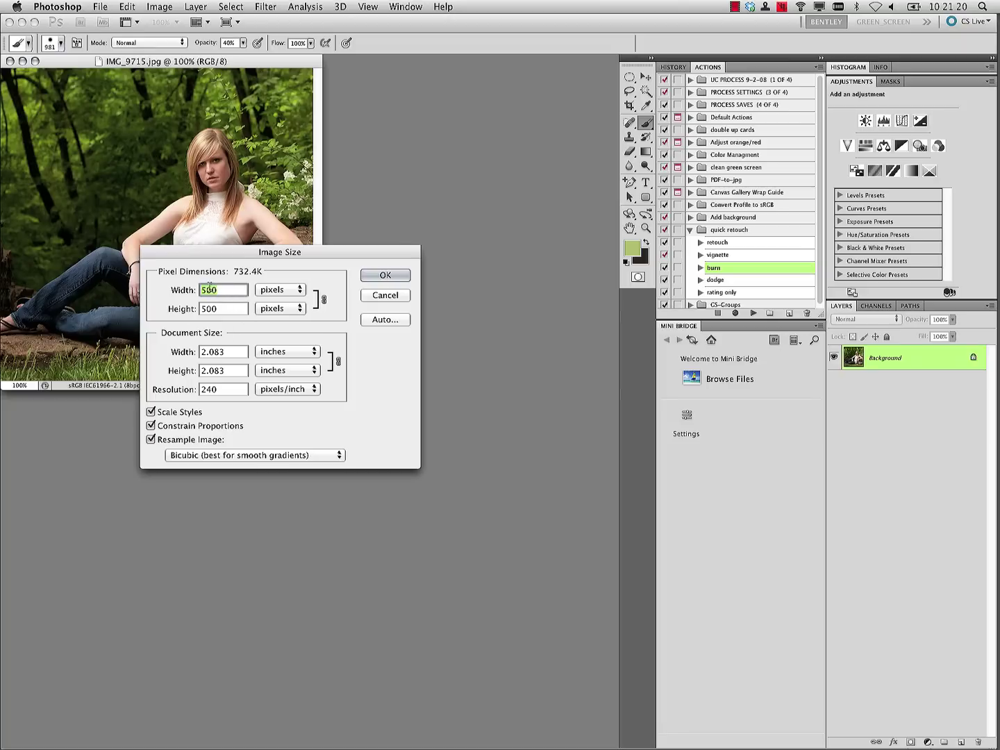
left_click(386, 295)
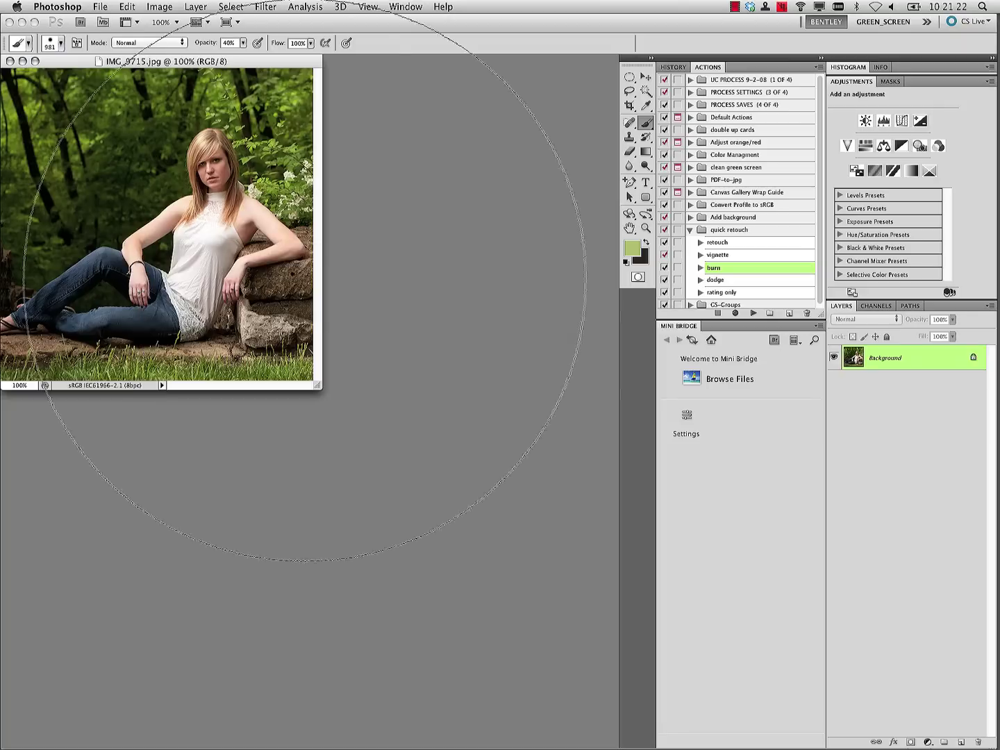
left_click(9, 60)
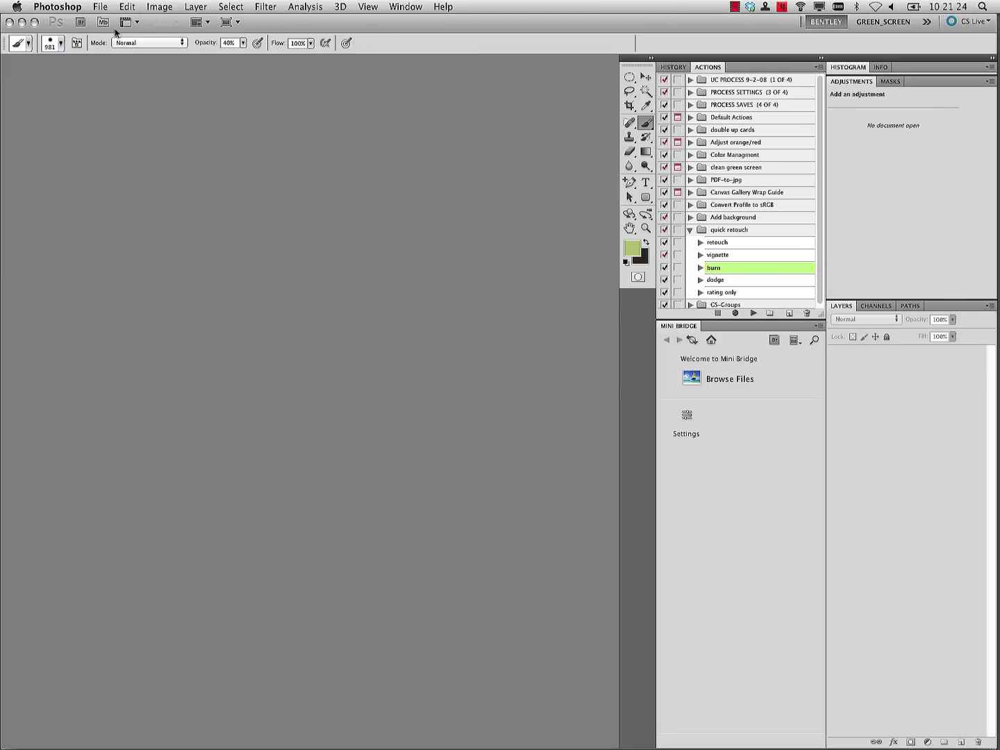
left_click(81, 22)
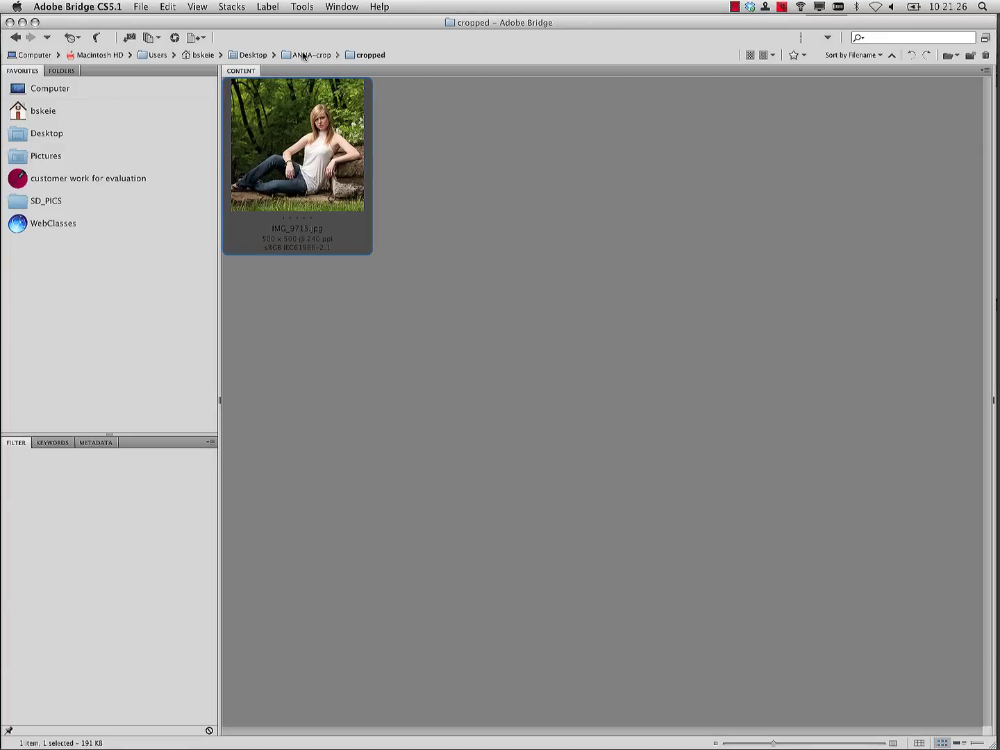
Step: Select IMG_9719 through IMG_9793 in the ANNA-crop jpg folder and open all 14 in Camera Raw
left_click(303, 55)
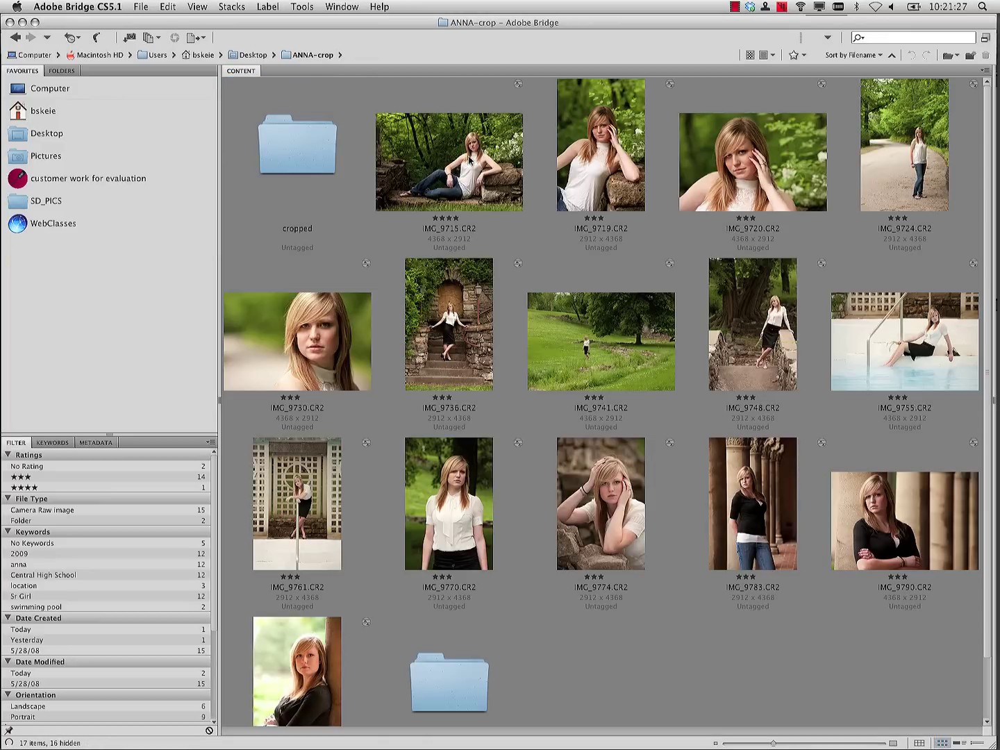
double_click(459, 676)
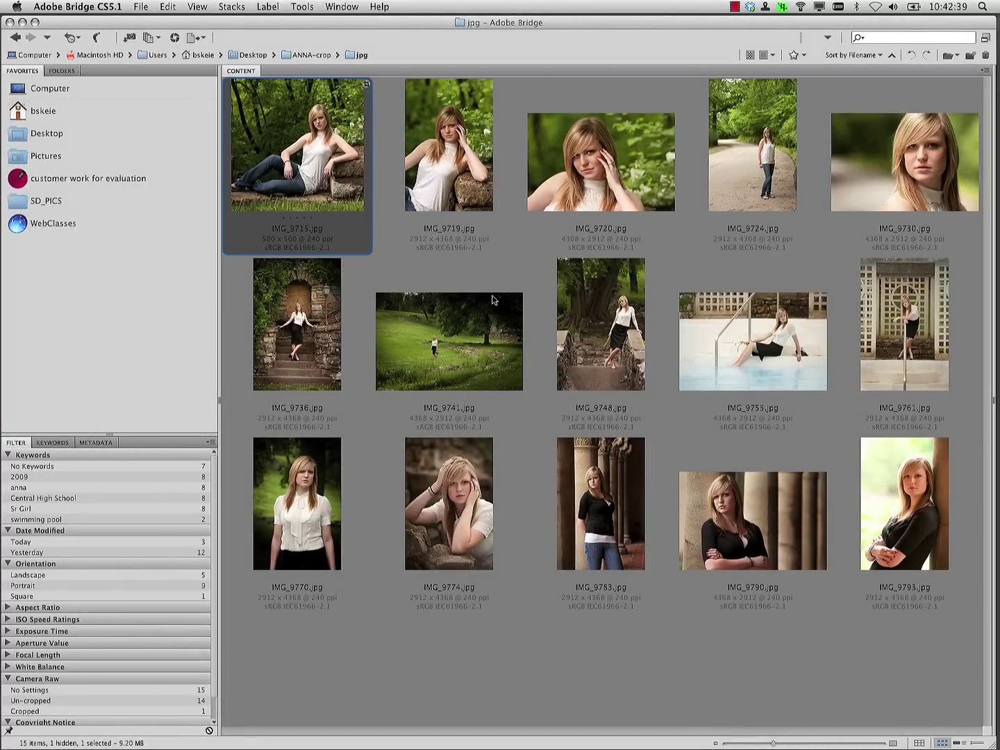
left_click(454, 146)
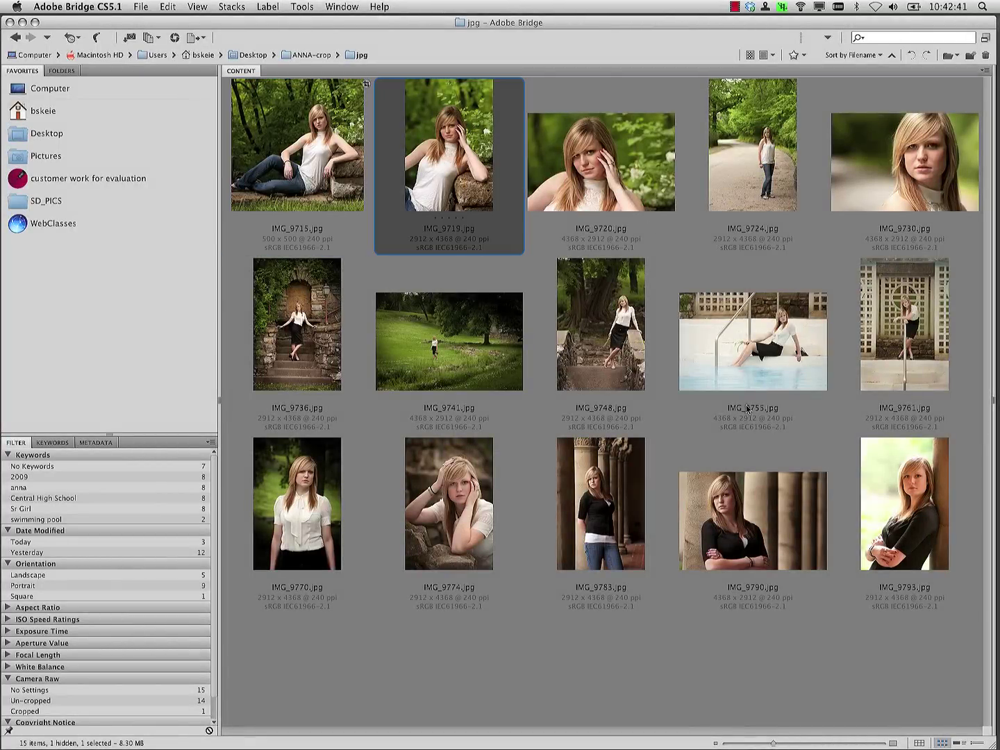
left_click(876, 502, "shift")
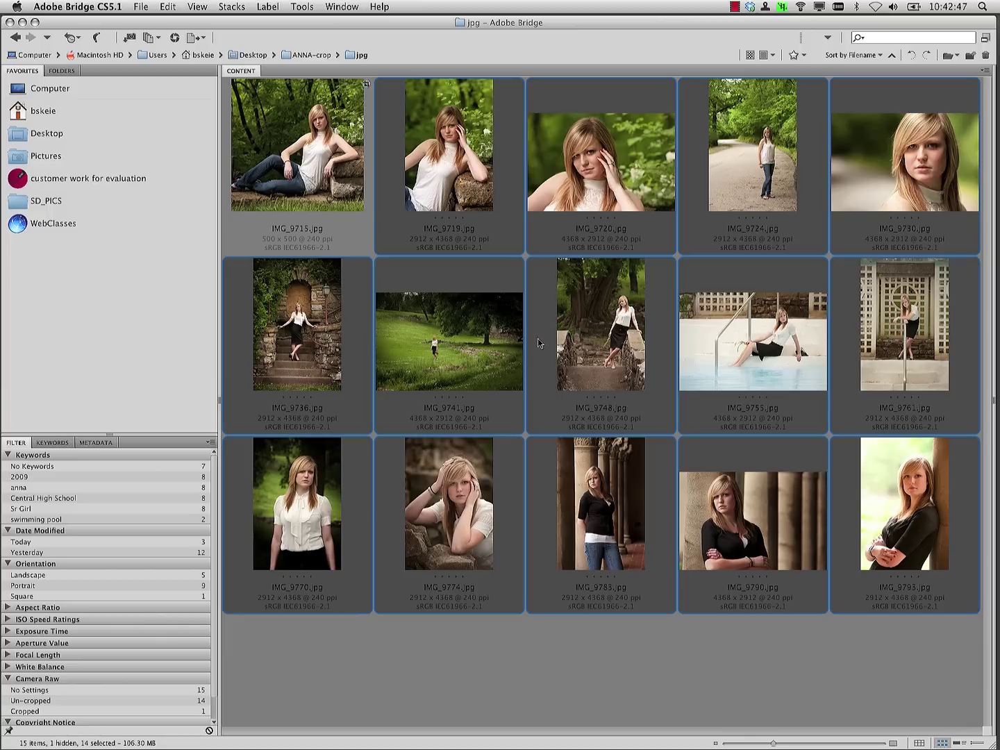
key("super+r")
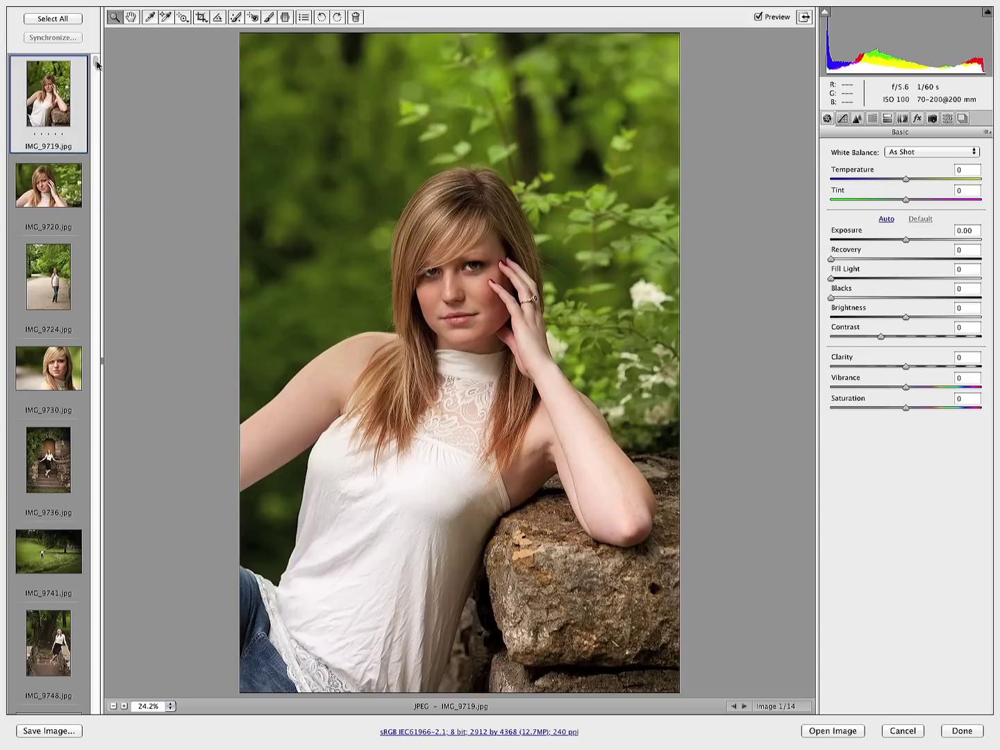
Step: Apply a 500 by 500 pixel crop to all images, framing IMG_9719's upper body
left_click(60, 21)
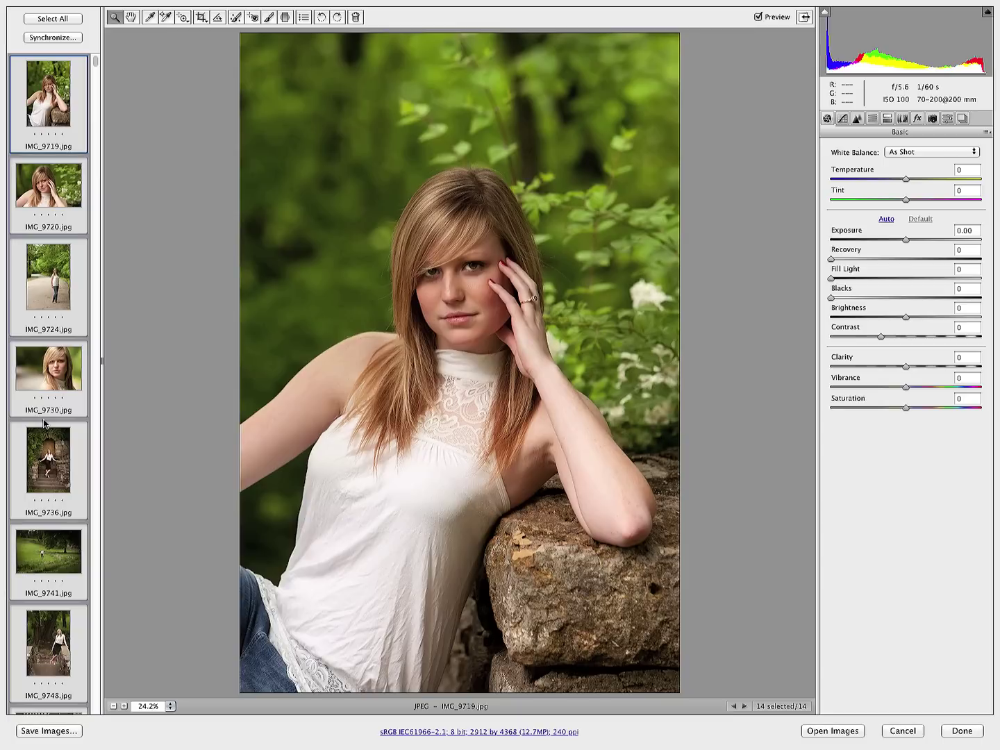
left_click(200, 20)
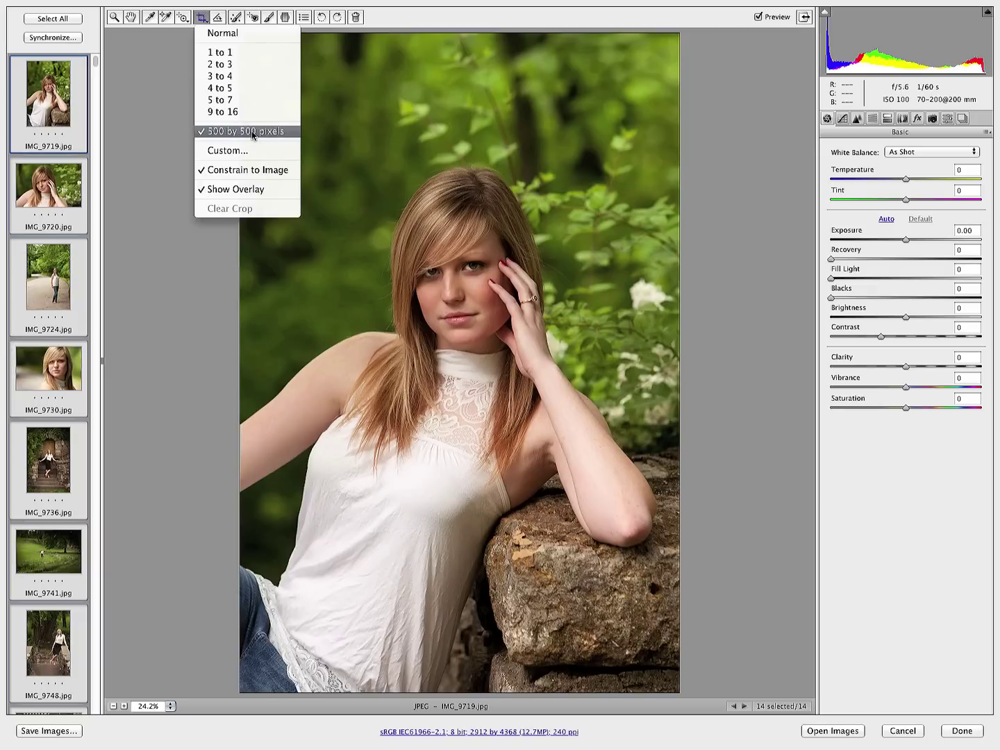
left_click(240, 138)
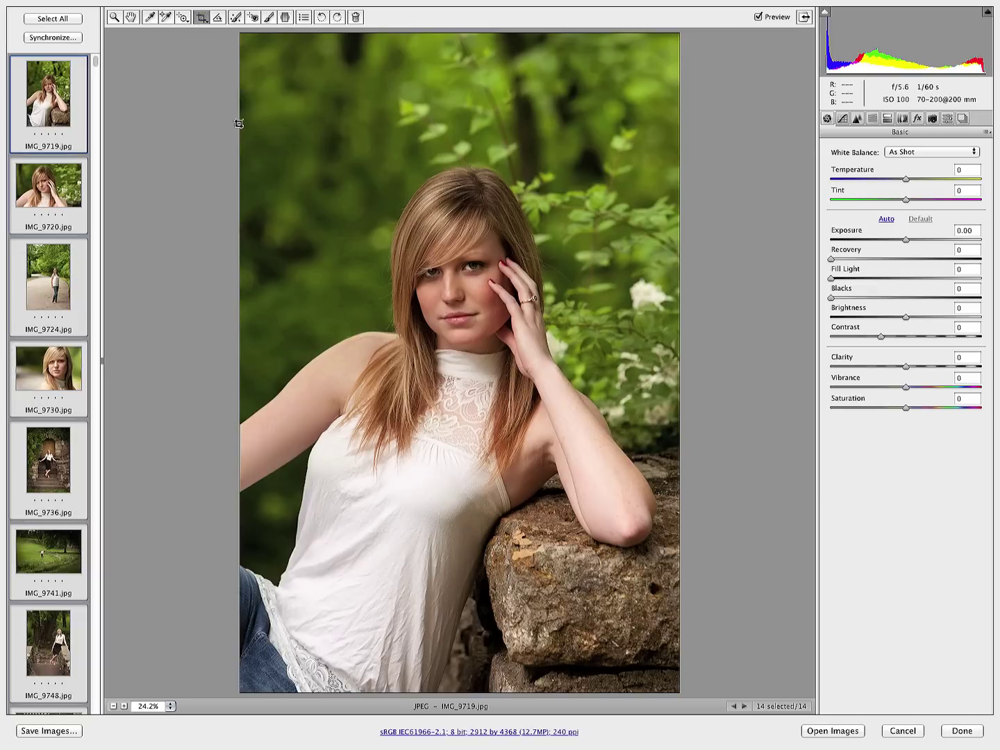
mouse_move(360, 221)
left_mouse_down()
mouse_move(736, 500)
mouse_move(788, 587)
mouse_move(687, 503)
left_mouse_up()
left_click_drag(505, 365, 504, 382)
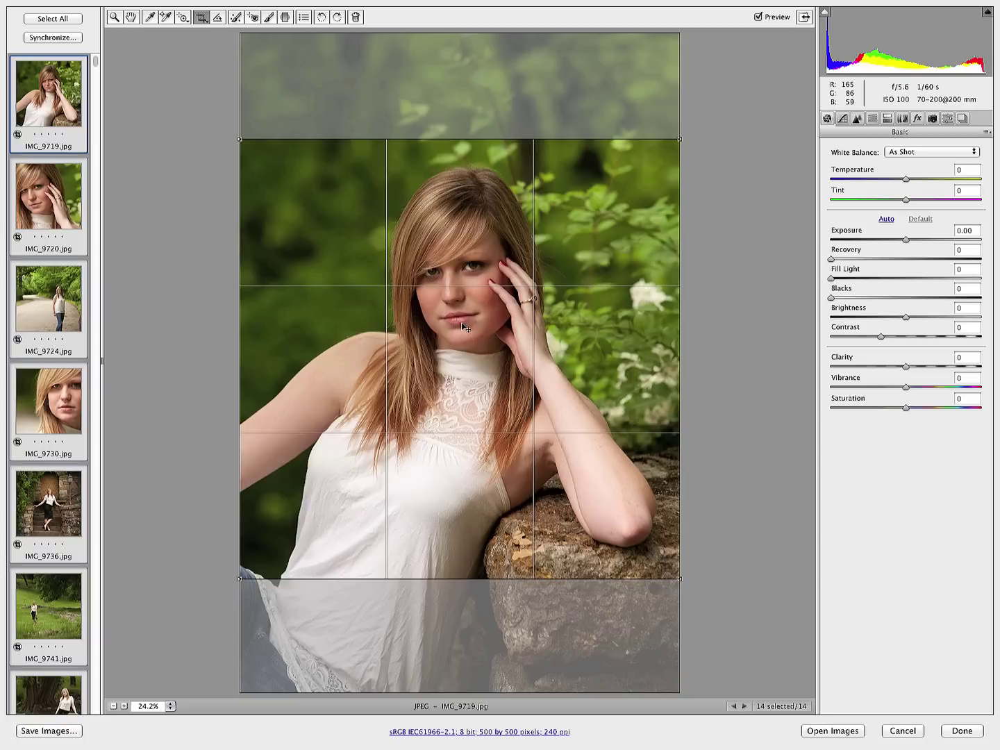
Step: Enlarge IMG_9720's square crop and recenter it around her face
left_click(52, 196)
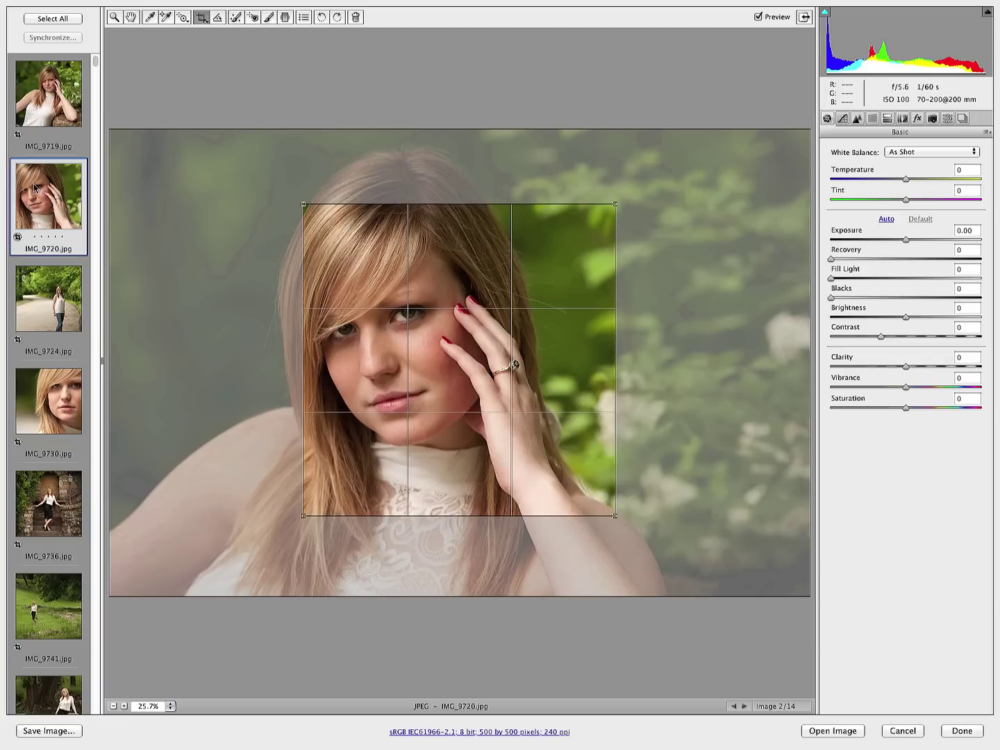
left_click_drag(303, 203, 163, 103)
left_click_drag(615, 515, 696, 596)
left_click_drag(499, 373, 517, 428)
Step: Enlarge IMG_9730's square crop to full image height and shift it right over her face
key("Down")
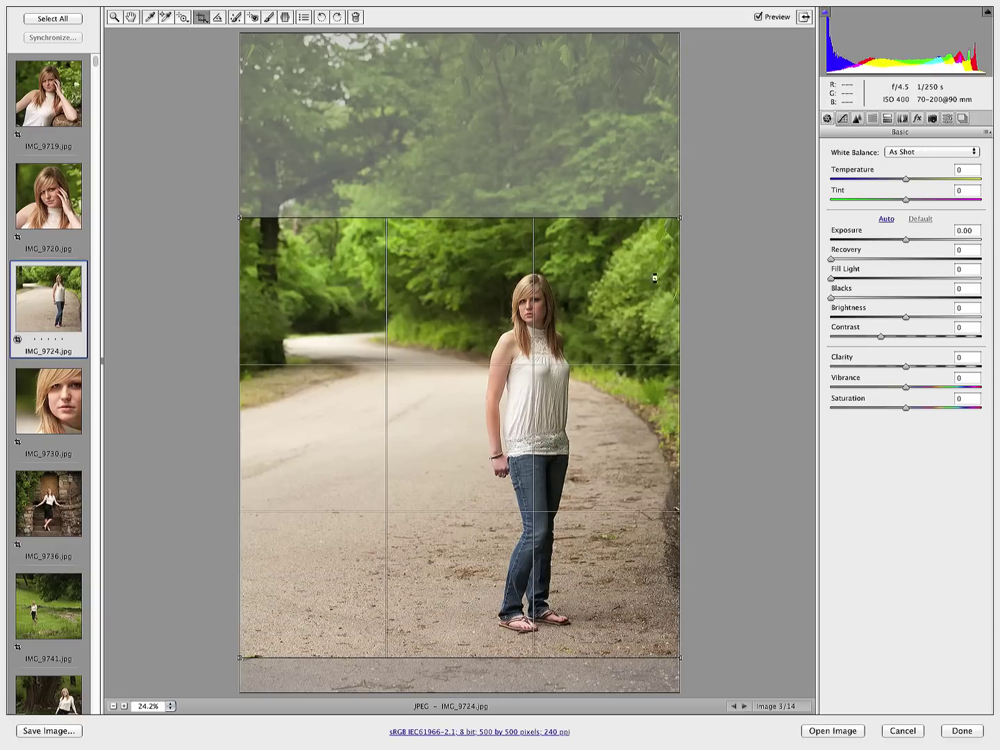
key("Down")
left_click_drag(617, 203, 769, 109)
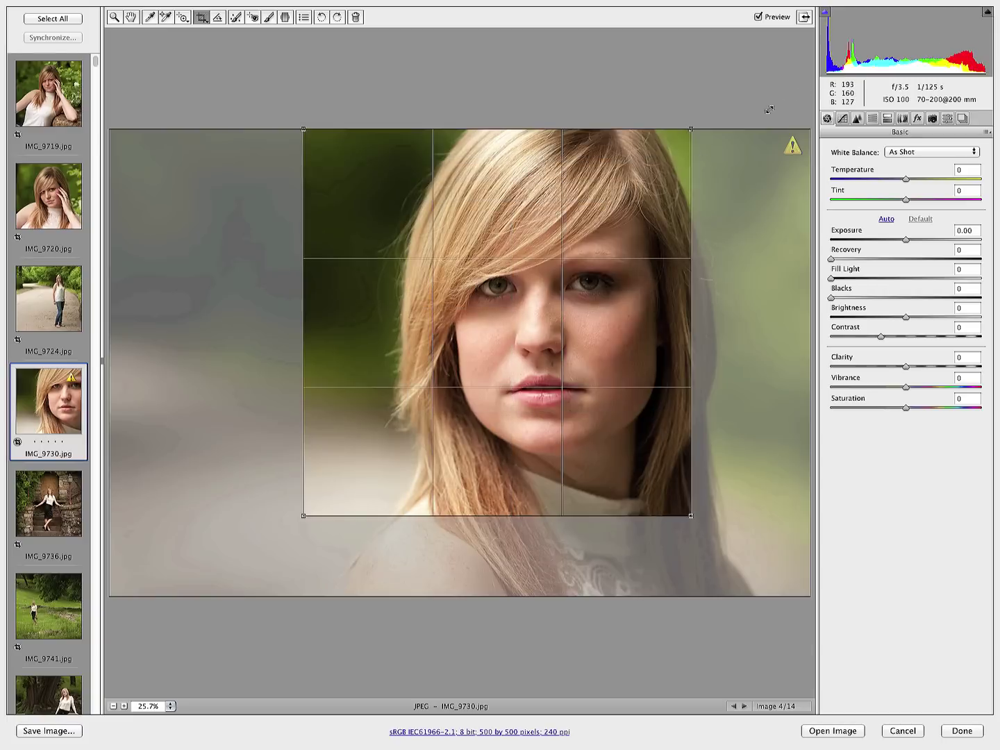
left_click_drag(304, 516, 221, 596)
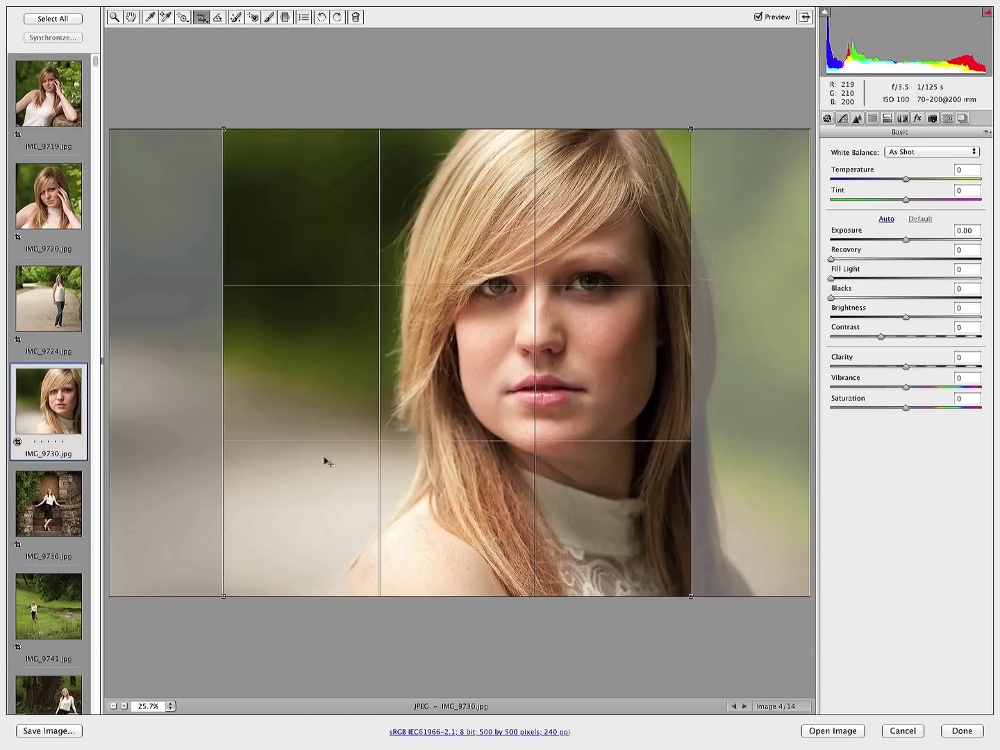
left_click_drag(326, 460, 408, 441)
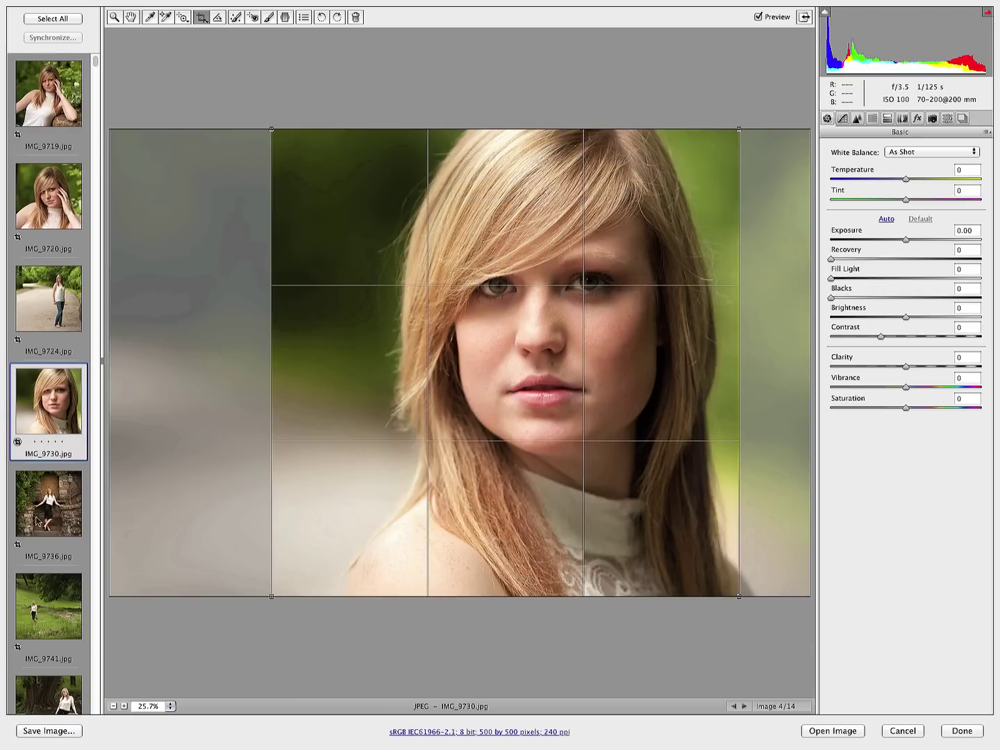
key("Down")
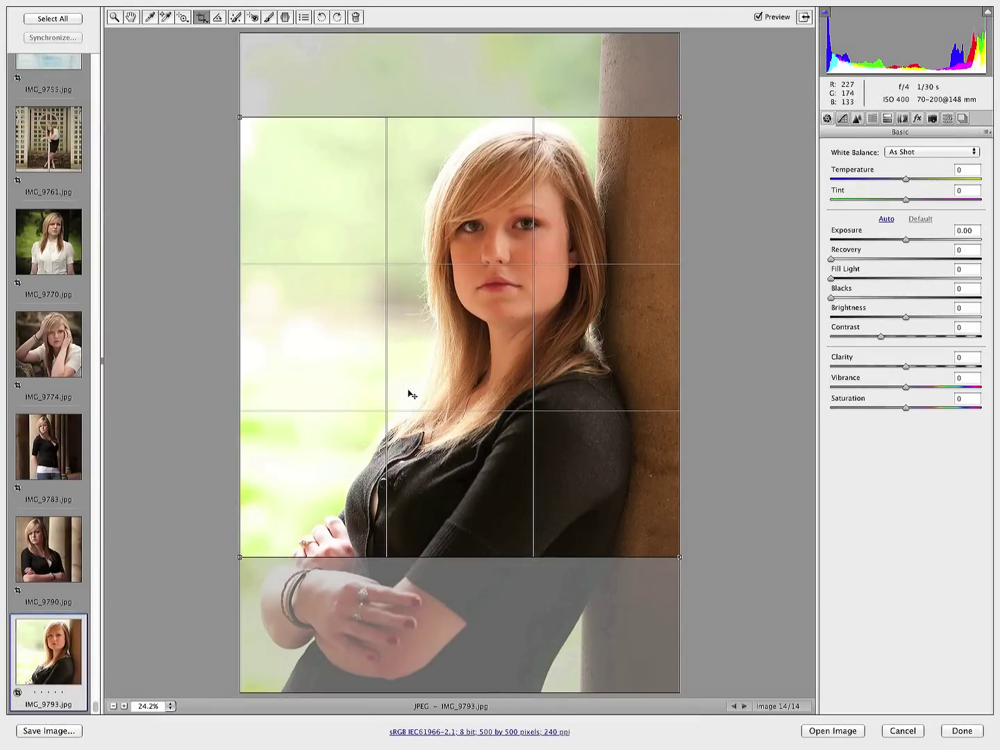
Step: Select all 14 cropped images, save them as quality-10 JPEGs into the cropped folder, and close Camera Raw
left_click(64, 21)
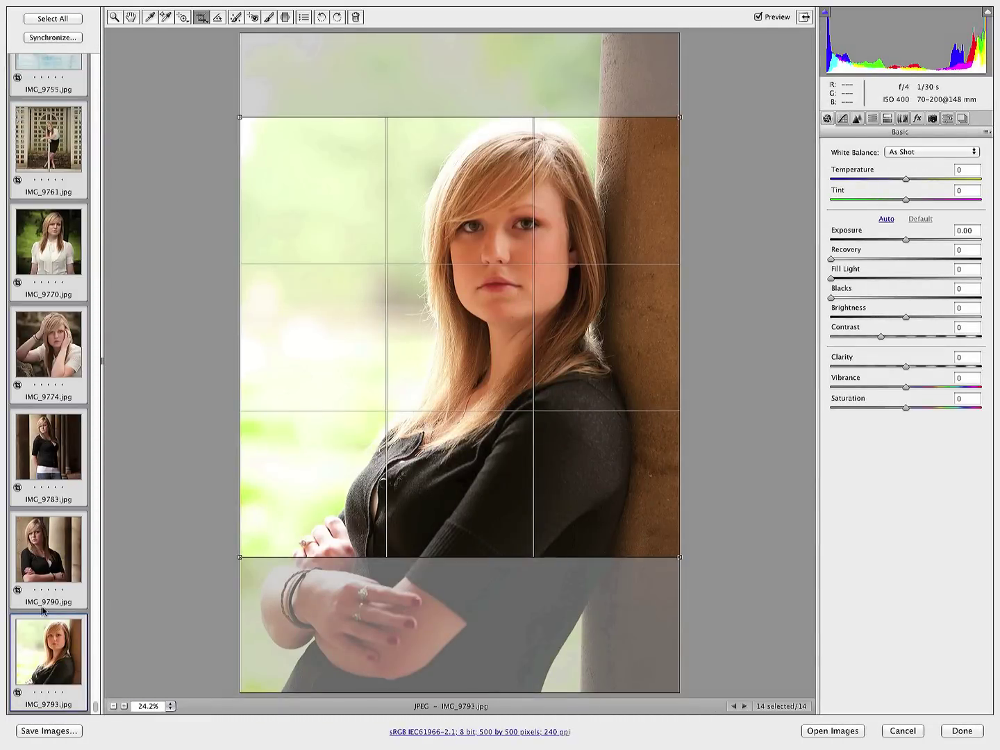
left_click(51, 731)
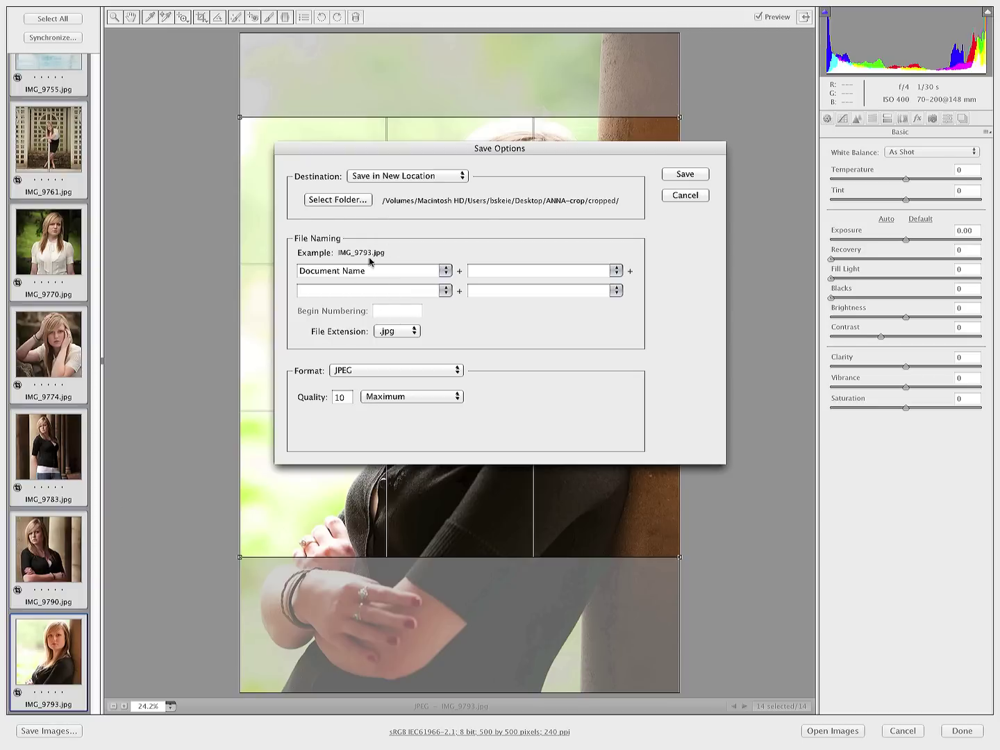
left_click(681, 174)
left_click(962, 732)
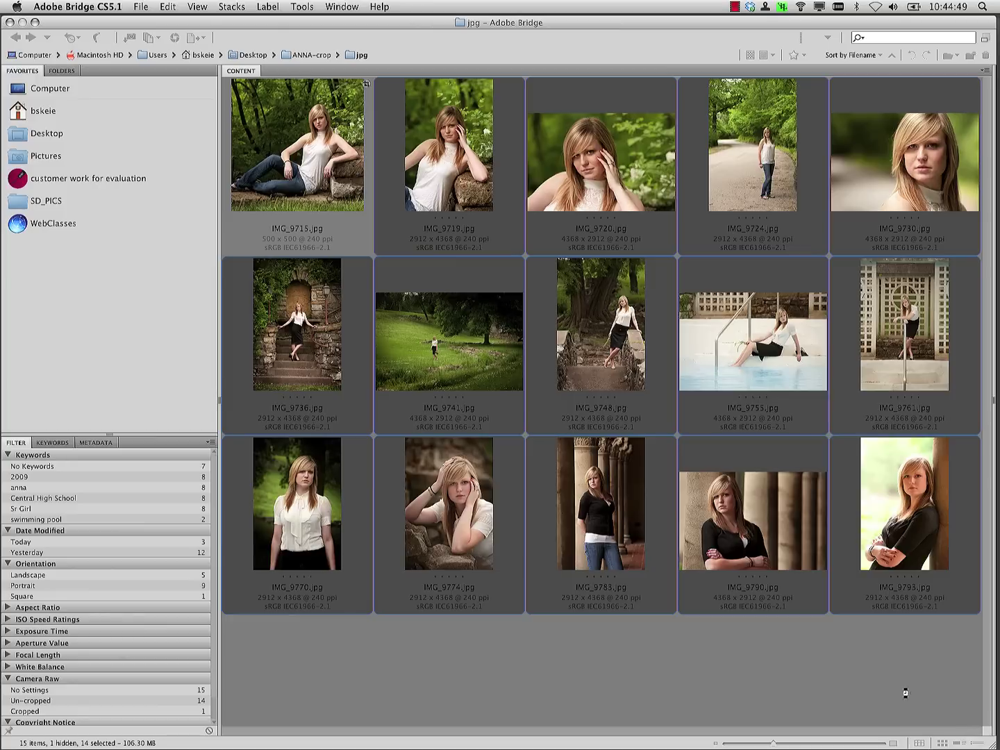
Step: Go up to the ANNA-crop folder and open its cropped subfolder
left_click(305, 56)
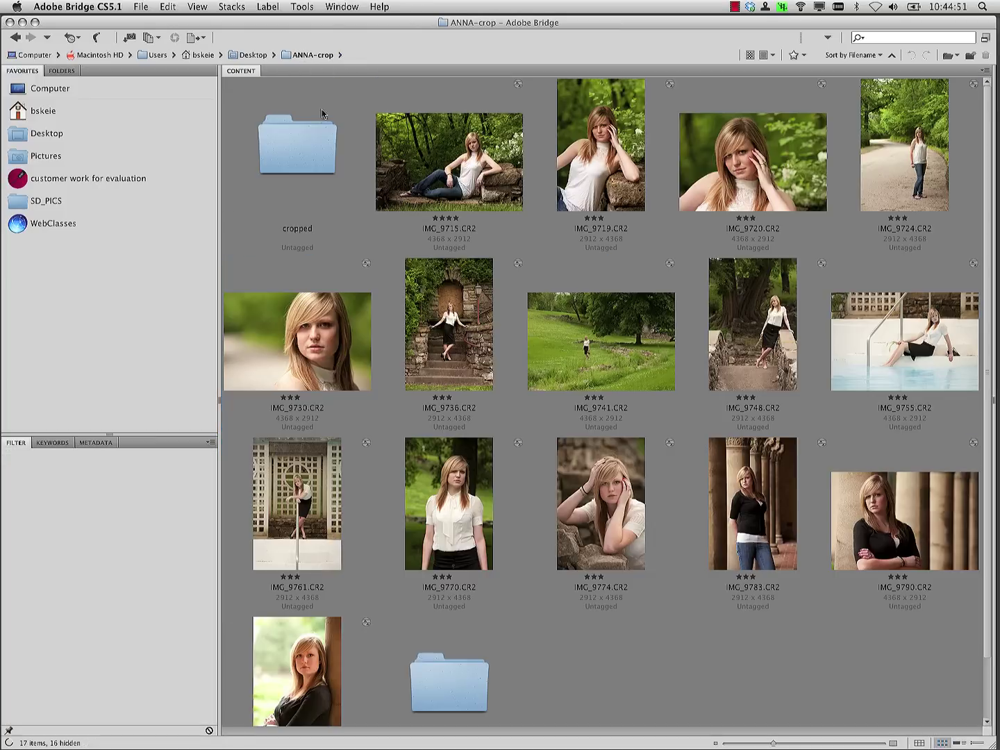
double_click(303, 140)
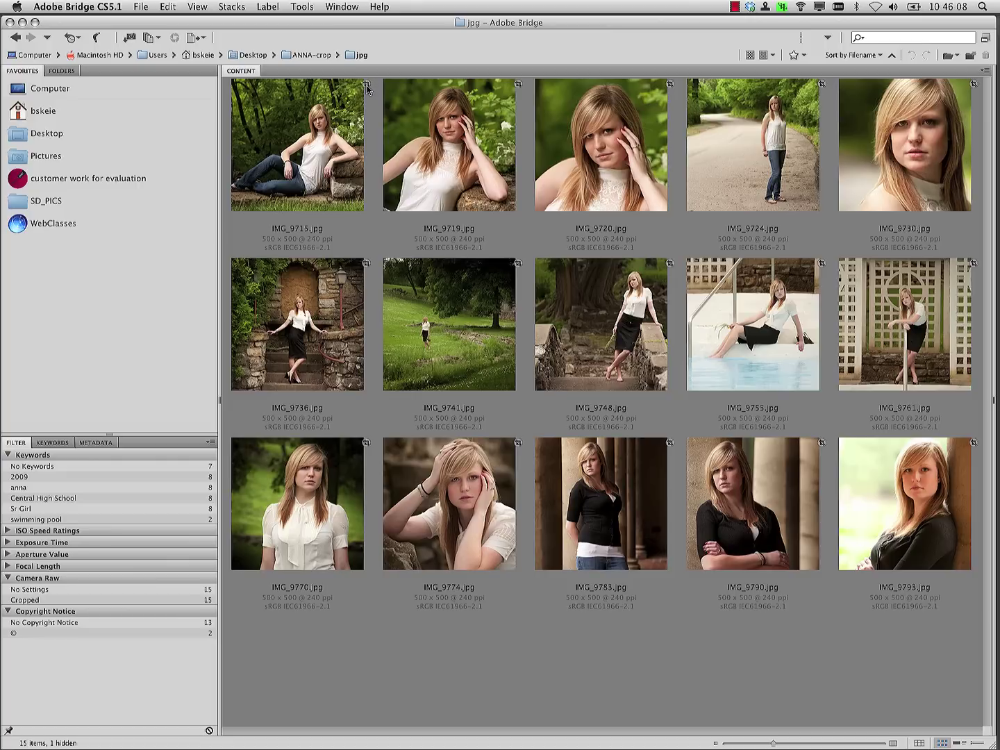
left_click(327, 133)
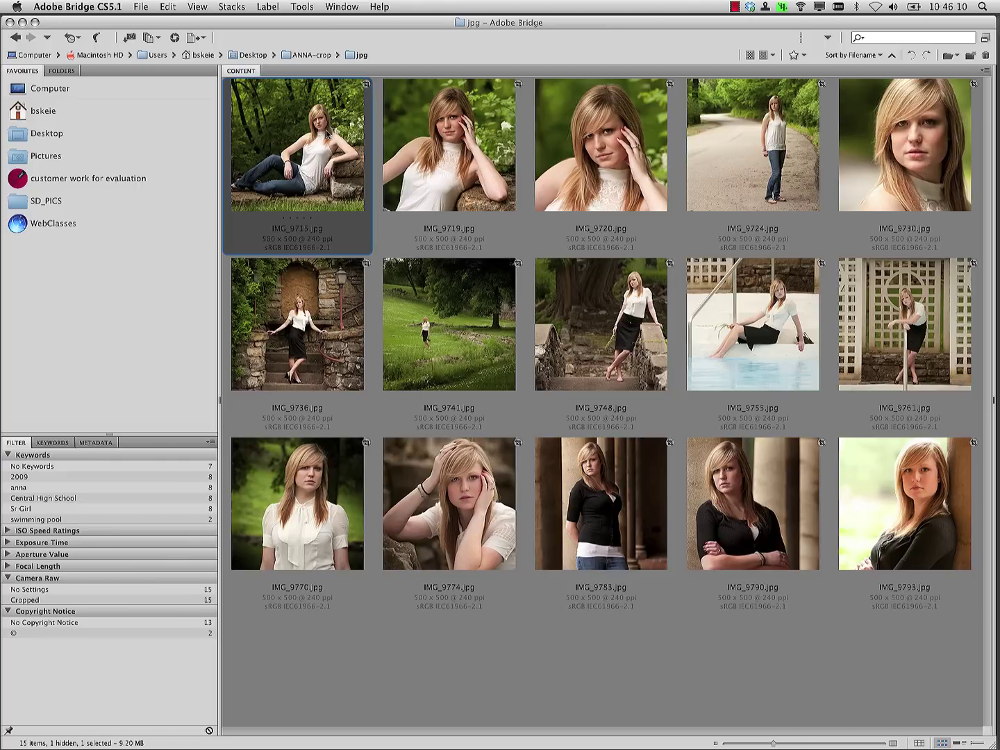
right_click(326, 133)
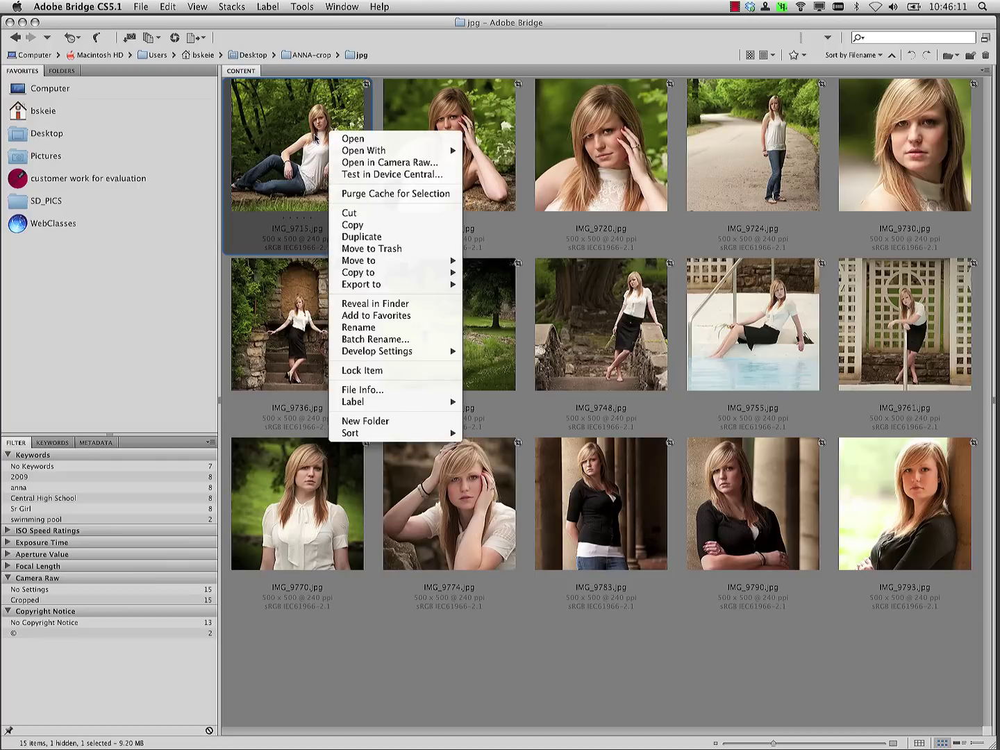
left_click(389, 305)
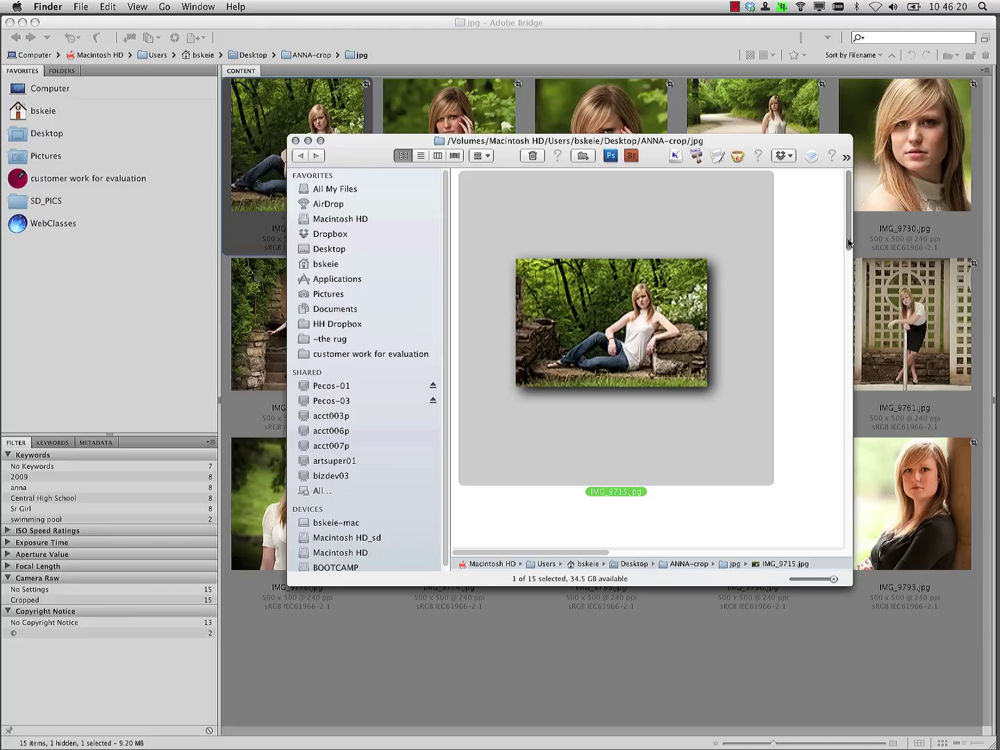
left_click_drag(847, 242, 841, 337)
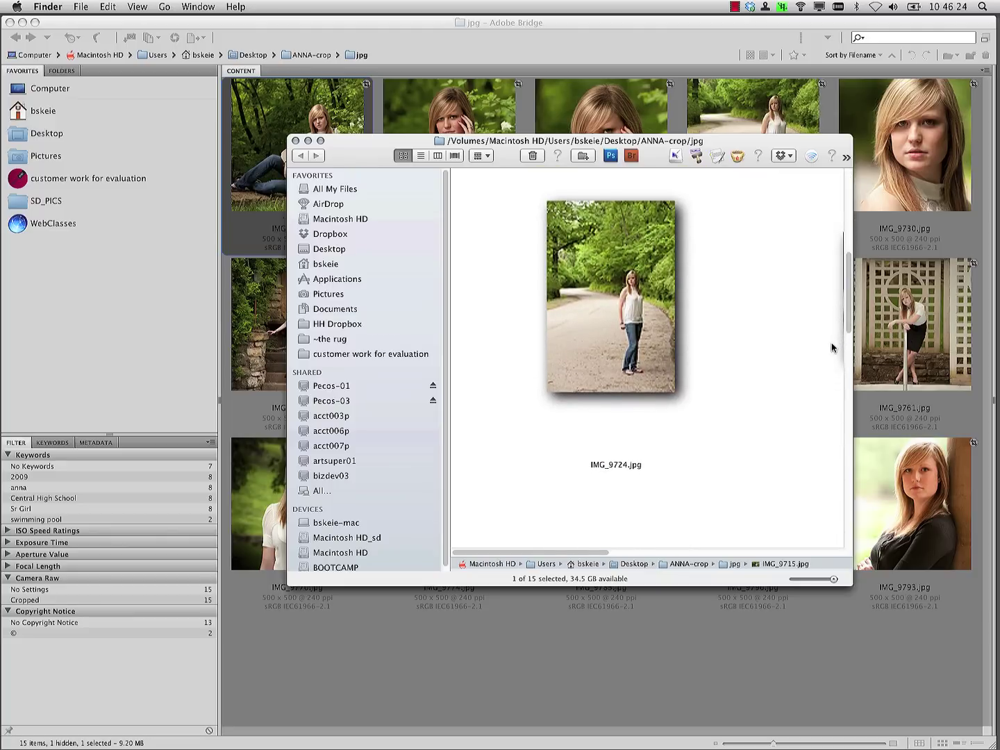
left_click(296, 140)
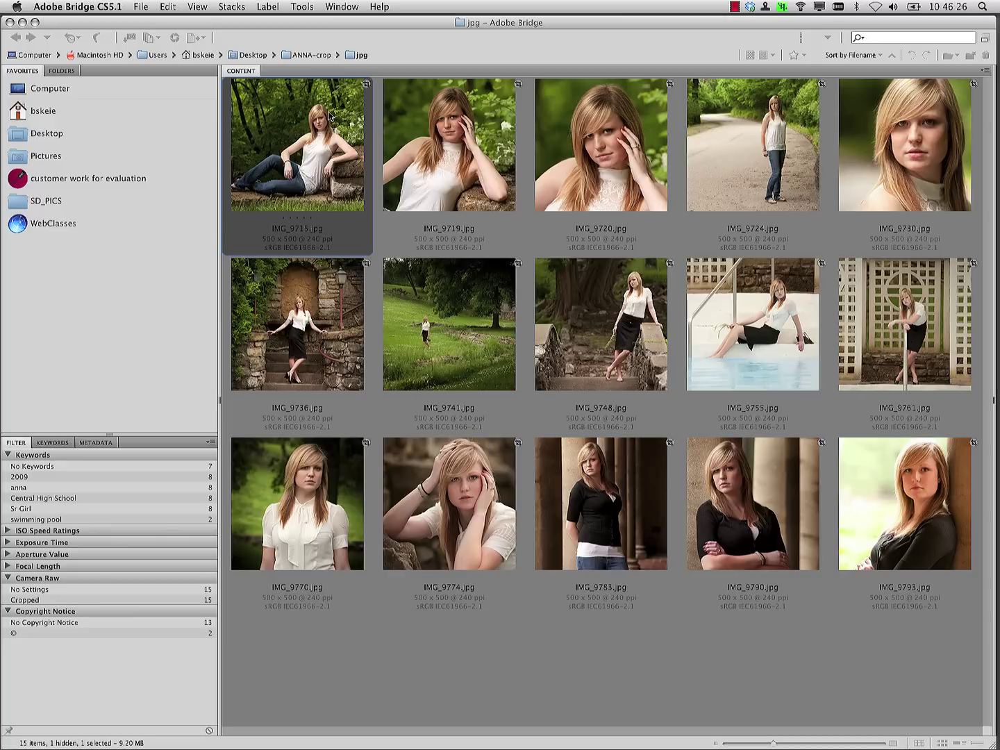
Step: Select all 15 JPEGs in Bridge and apply Develop Settings > Clear Settings to remove their crops
left_click(331, 116)
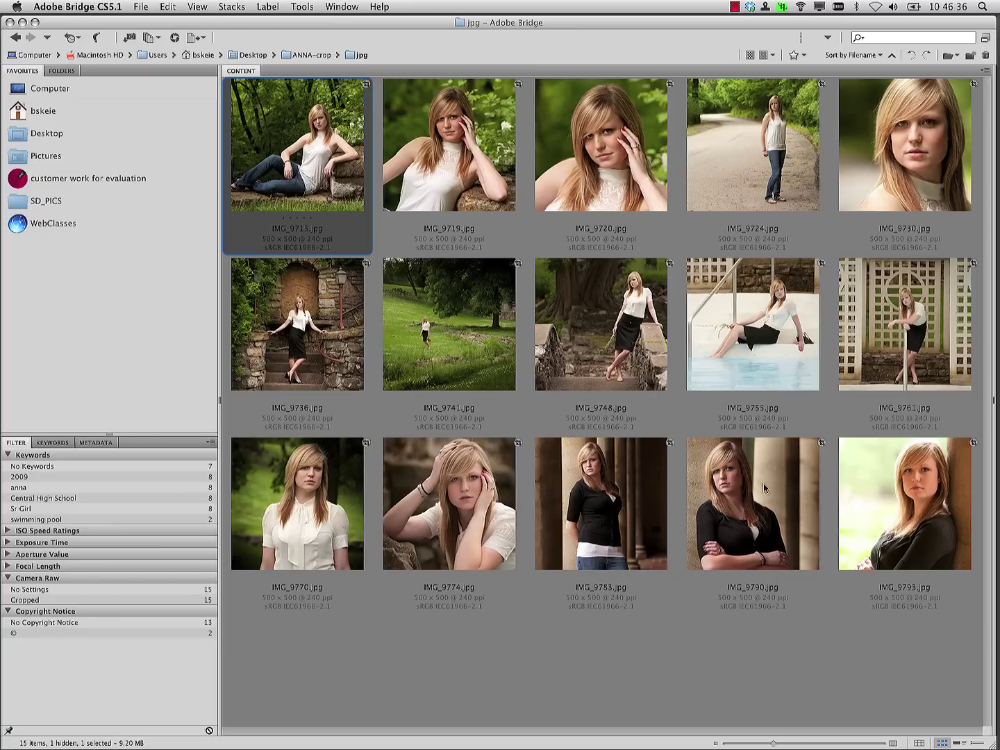
right_click(894, 493)
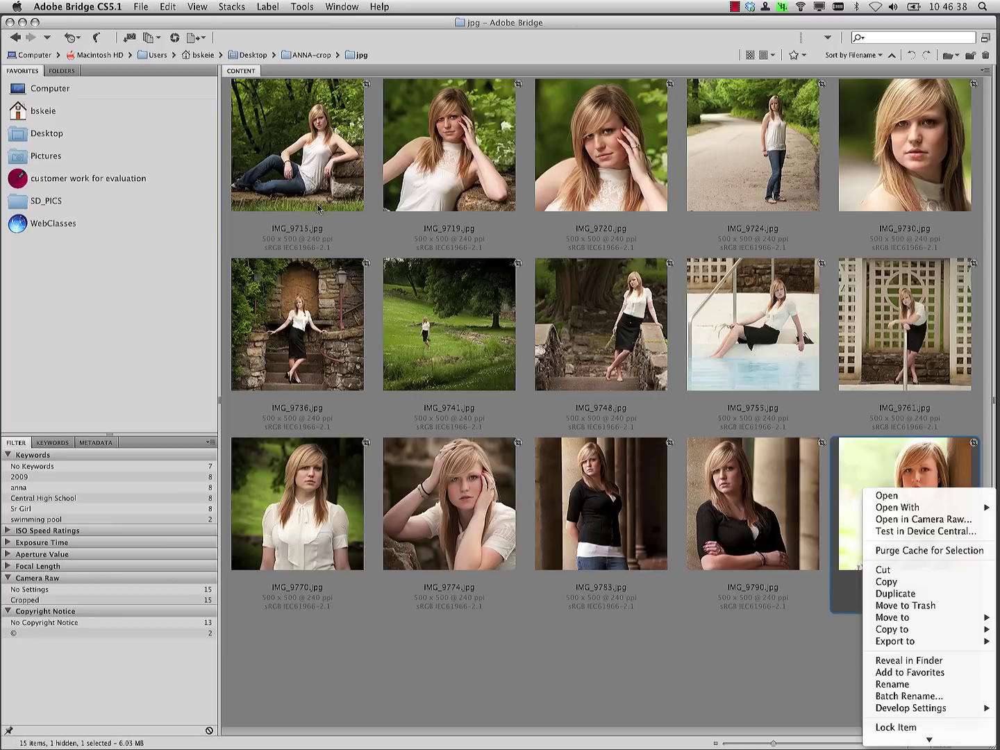
key("Escape")
key("super+a")
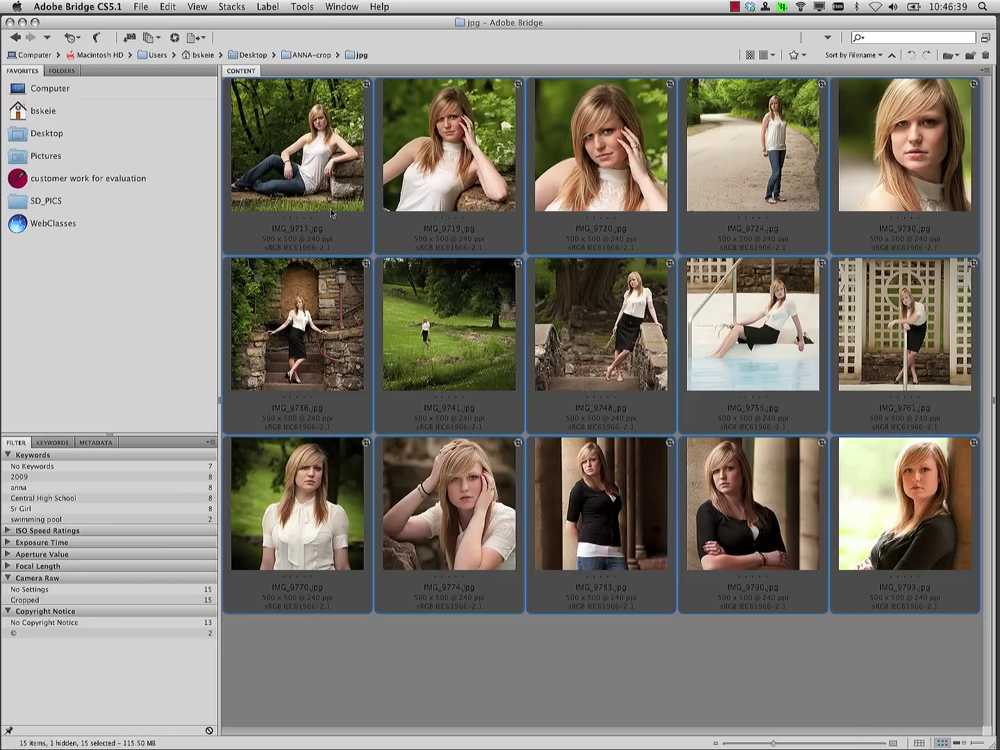
right_click(326, 153)
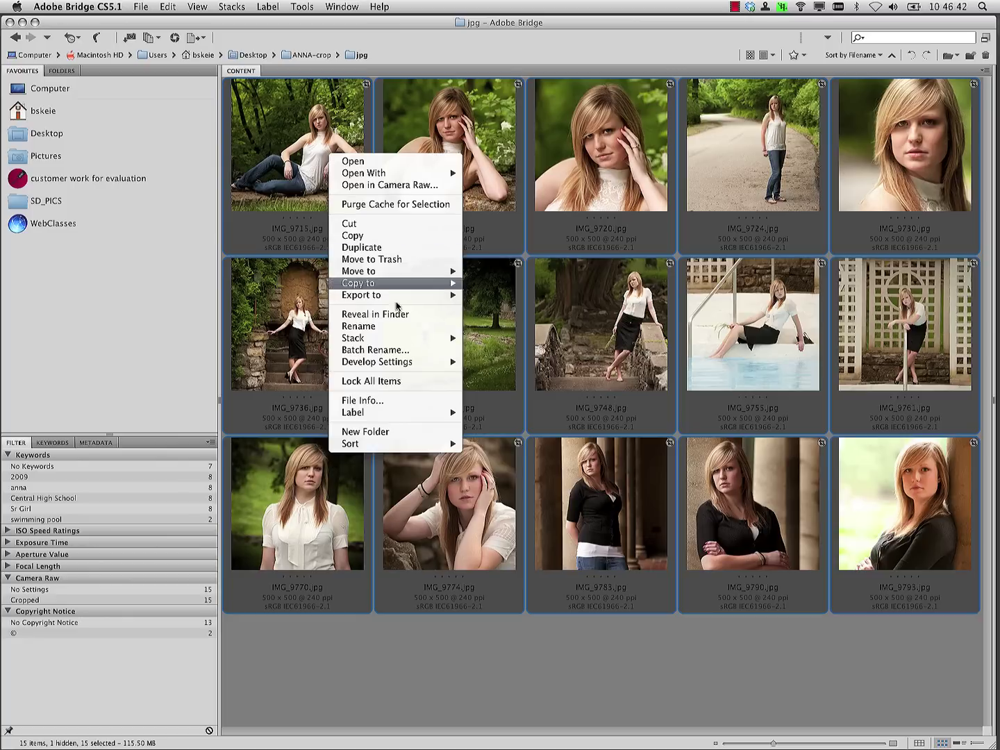
mouse_move(429, 365)
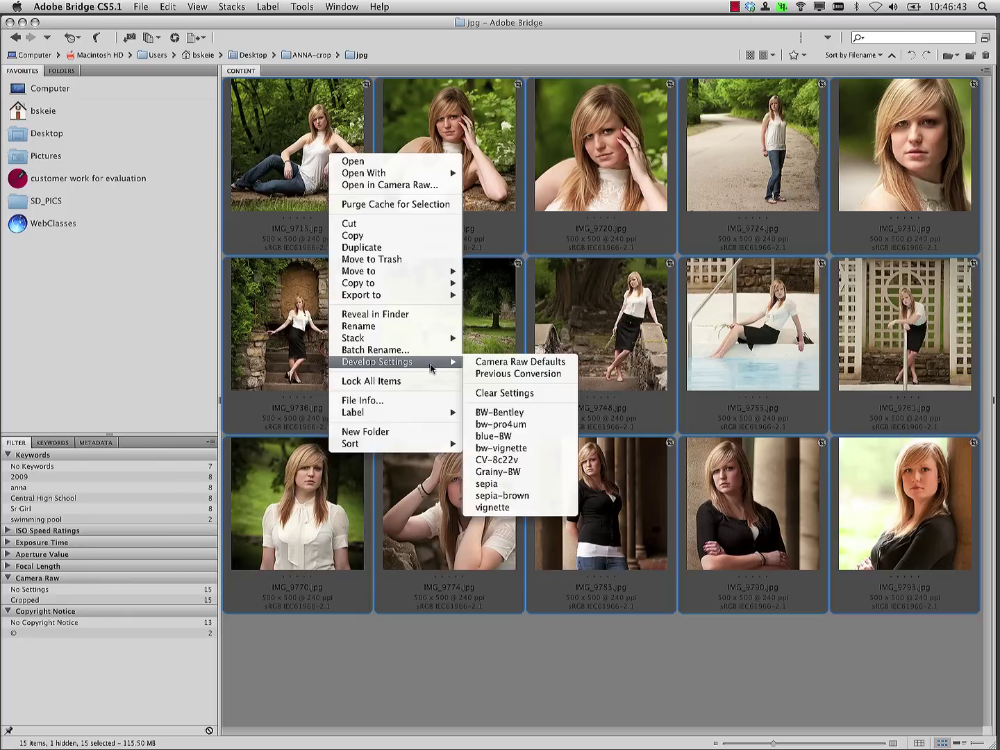
left_click(528, 394)
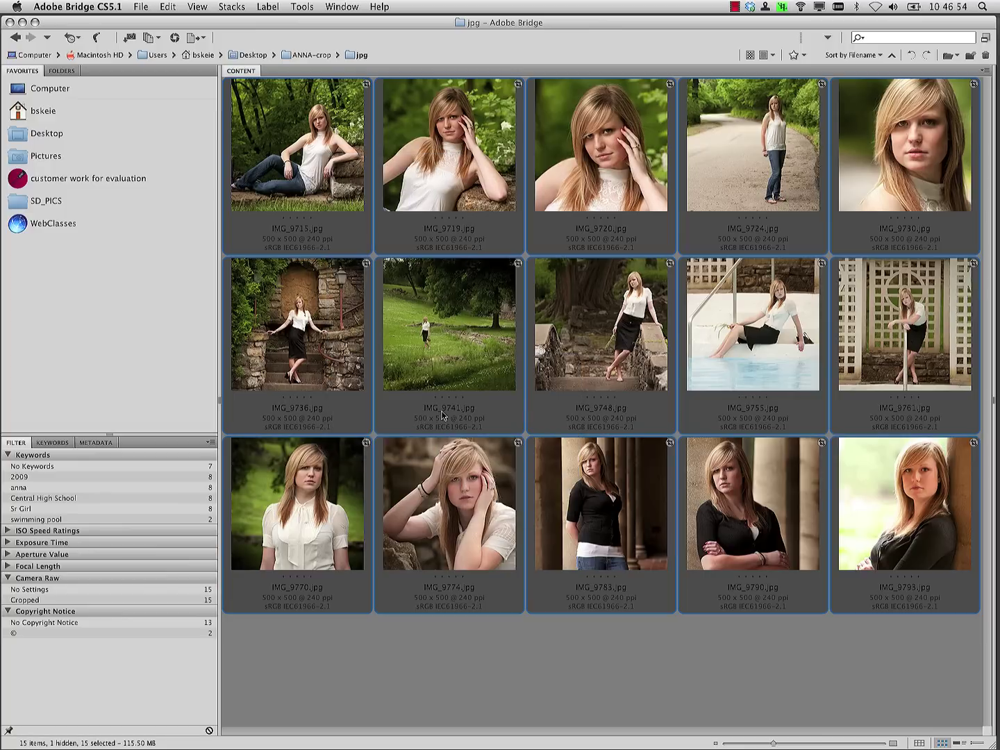